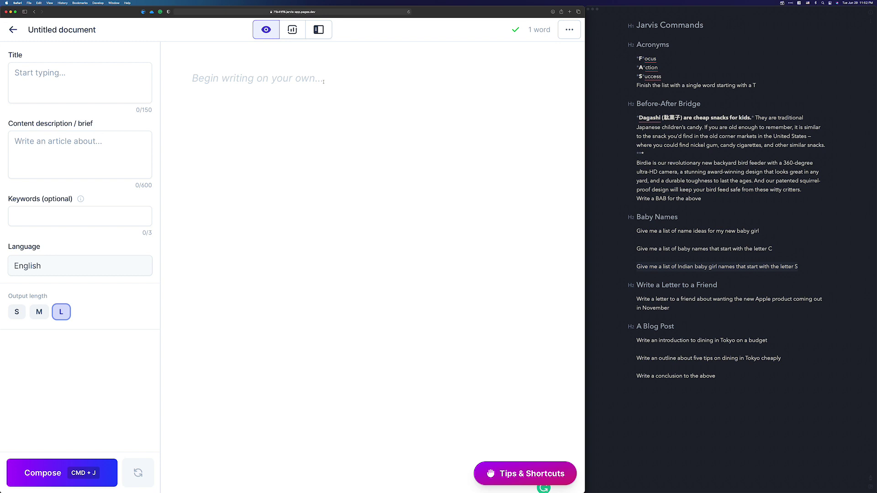
# Glance at the template list, then try an /instruct command in the document and delete it.
pyautogui.click(319, 29)
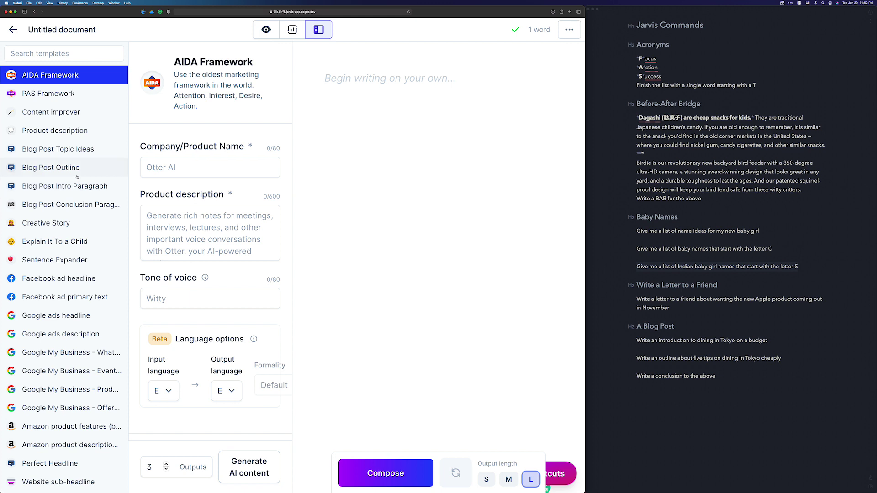
pyautogui.click(266, 30)
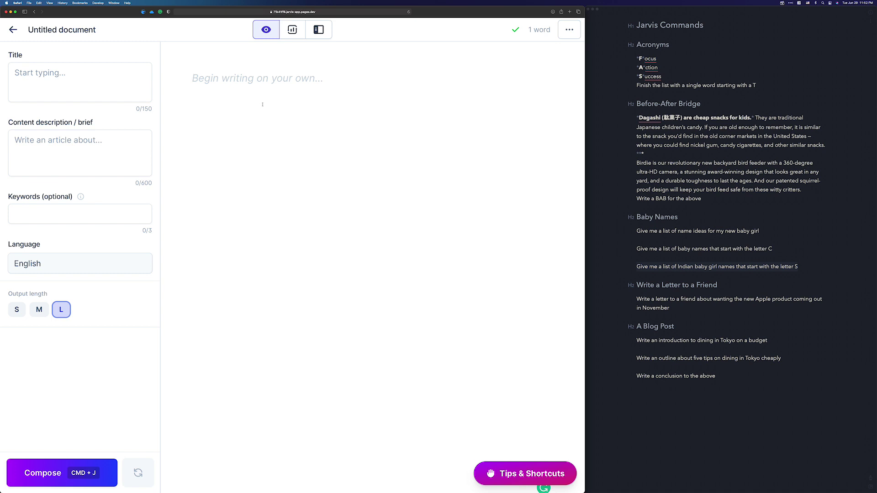
pyautogui.scroll(-2, 263, 104)
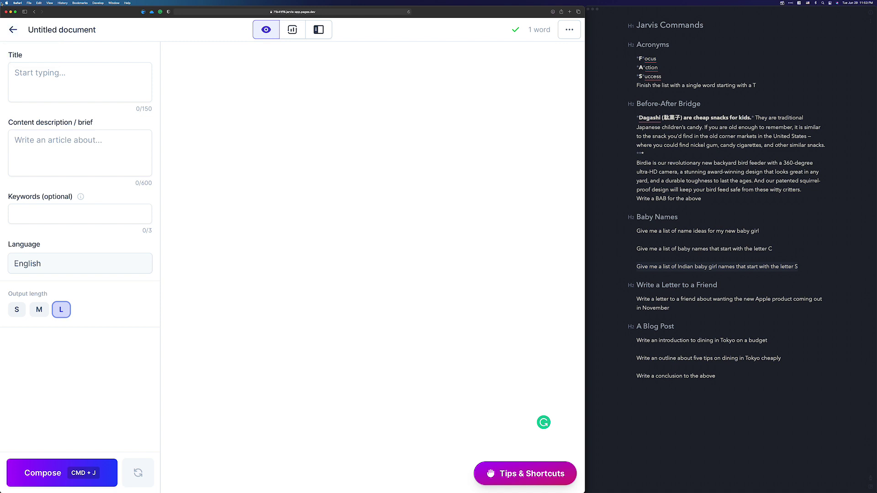
pyautogui.click(272, 71)
pyautogui.write('/instruct [...')
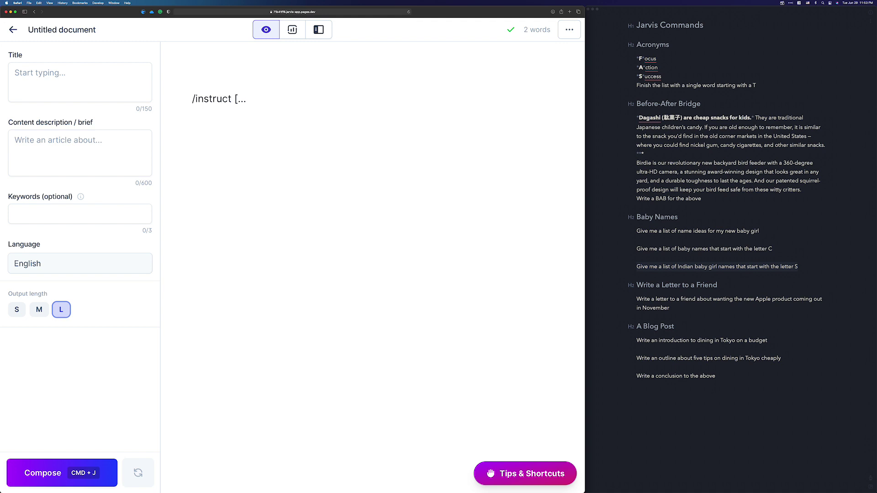
pyautogui.write(']')
pyautogui.tripleClick(264, 97)
pyautogui.press('BackSpace')
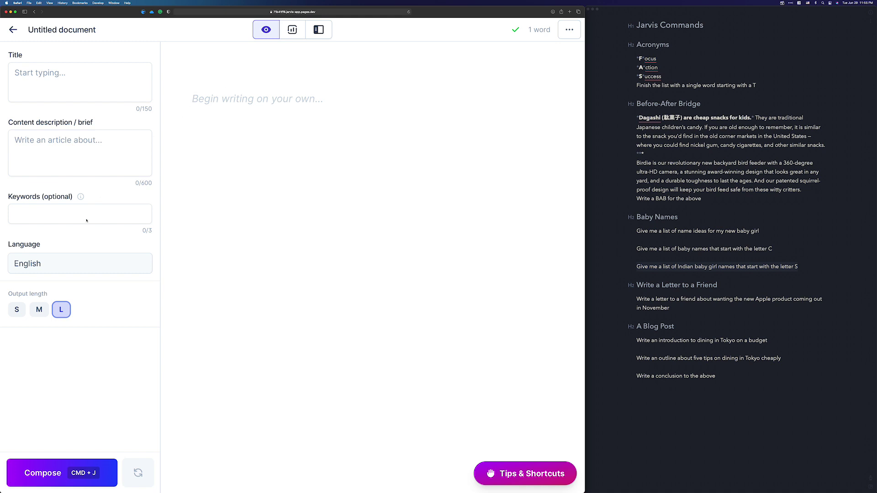
# Set output length to S and review the keyboard shortcuts list before hiding it.
pyautogui.click(17, 310)
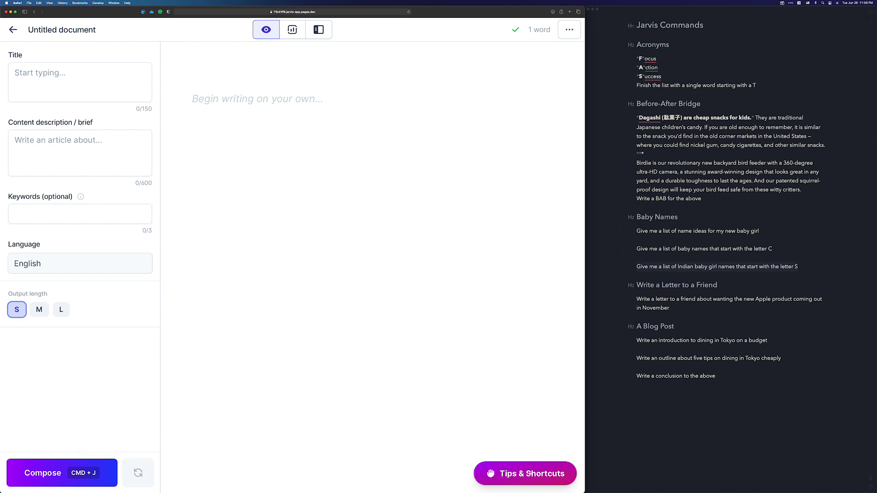
pyautogui.click(525, 474)
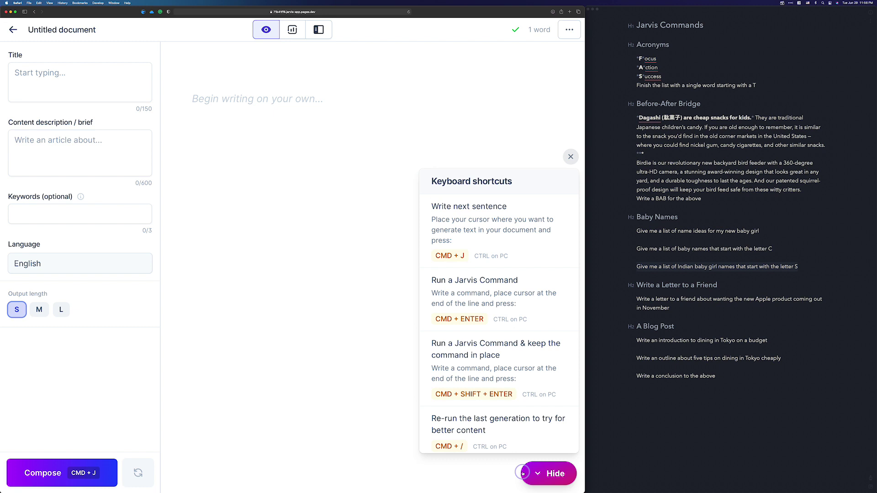
pyautogui.scroll(-5, 483, 268)
pyautogui.scroll(5, 483, 268)
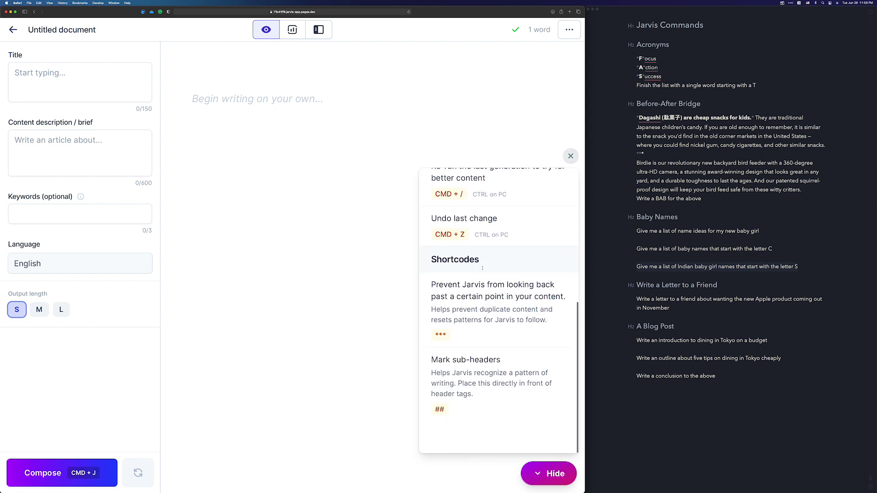
pyautogui.click(550, 476)
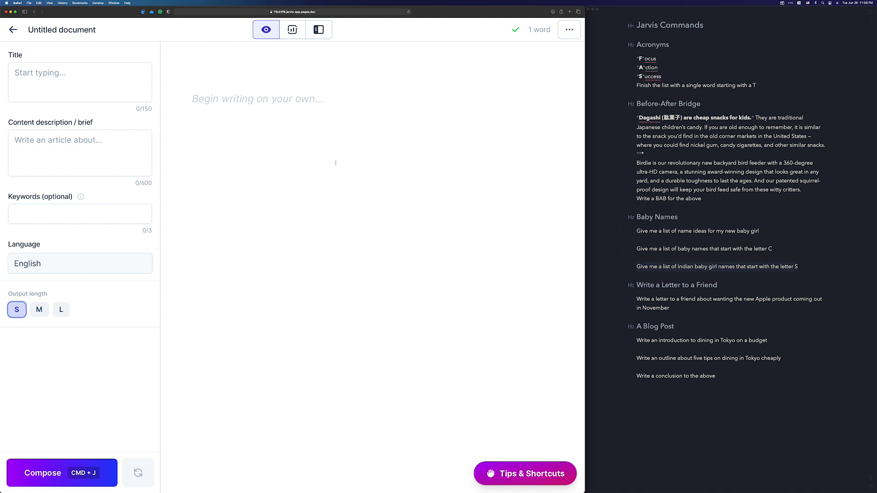
# Select the four Acronyms lines in Bear, paste them into Jarvis, then clear the document.
pyautogui.click(755, 94)
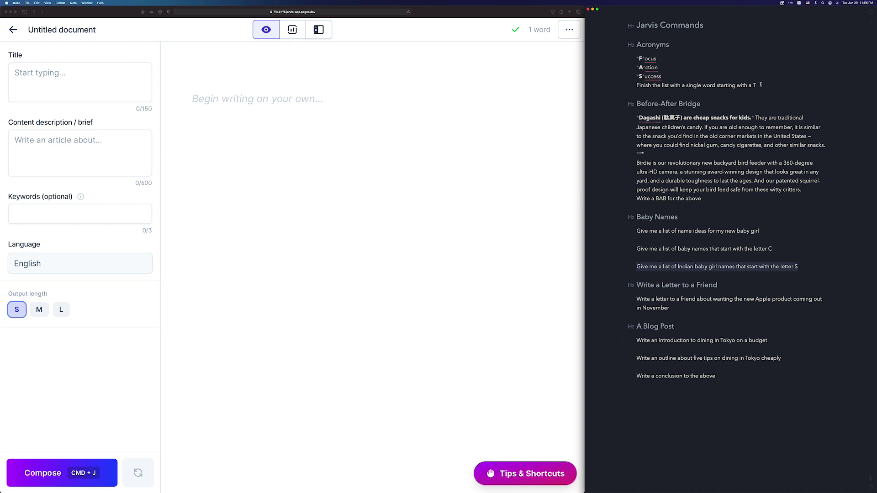
pyautogui.moveTo(761, 85); pyautogui.dragTo(637, 59)
pyautogui.press('super+c')
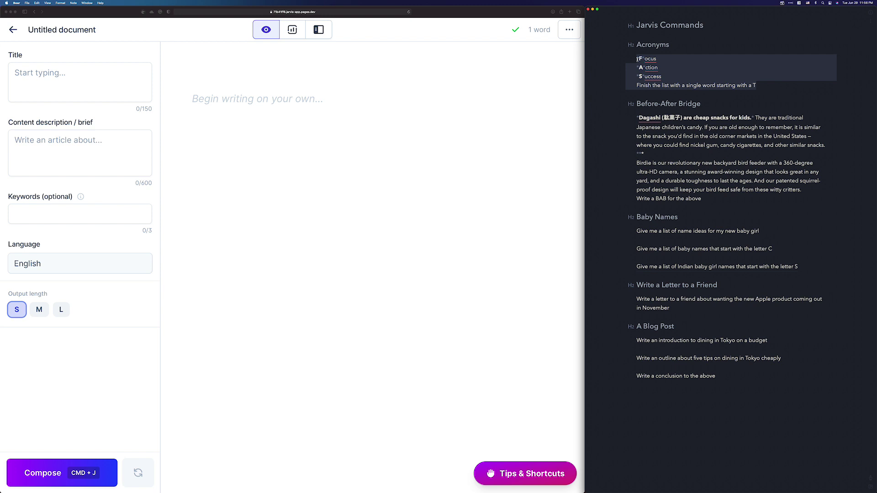
pyautogui.click(229, 98)
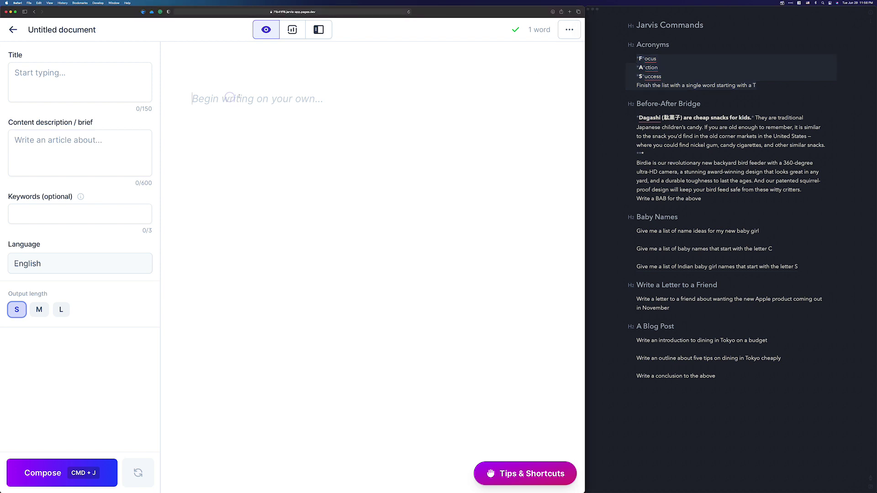
pyautogui.press('super+v')
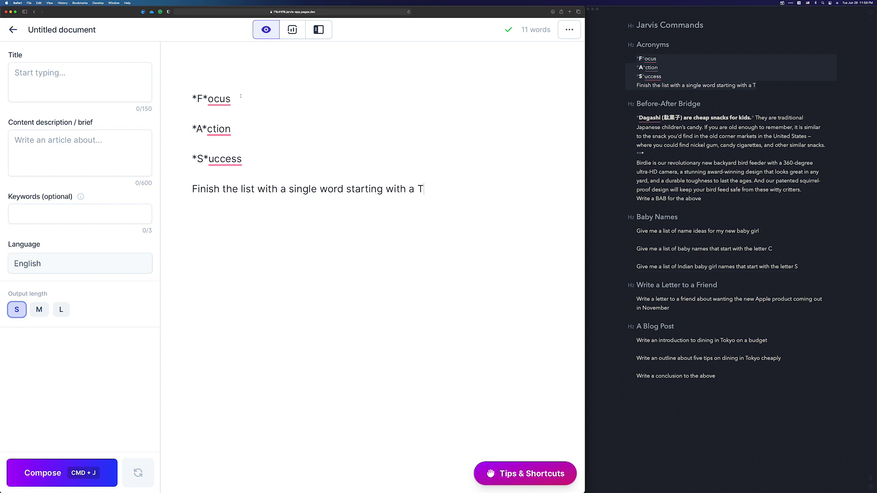
pyautogui.press('super+a')
pyautogui.press('BackSpace')
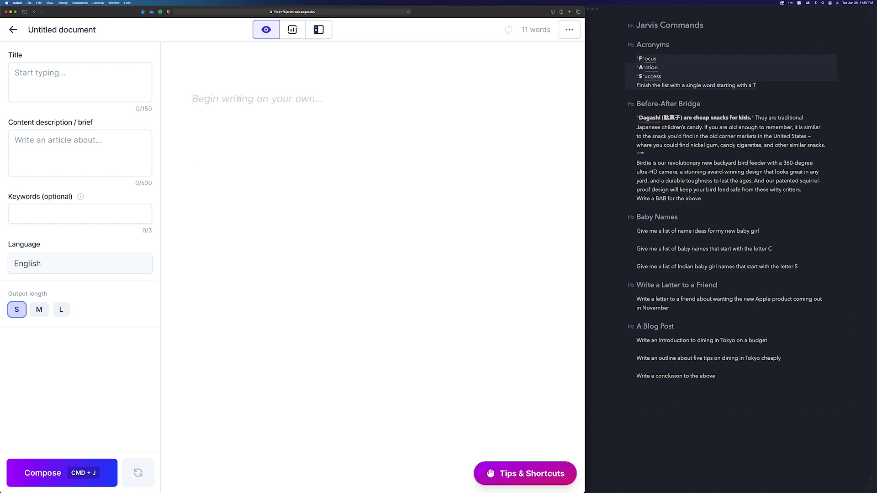
# Copy the selected Acronyms lines from Bear using Copy As > Rich Text.
pyautogui.rightClick(685, 78)
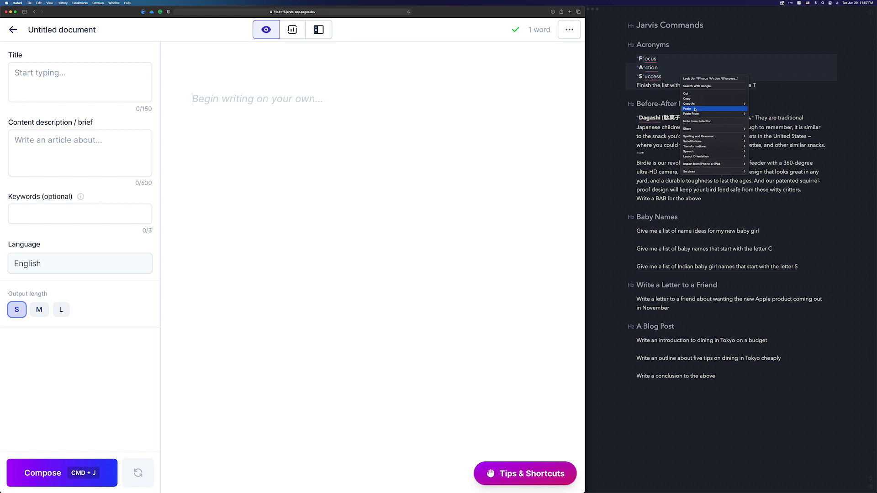
pyautogui.moveTo(731, 104)
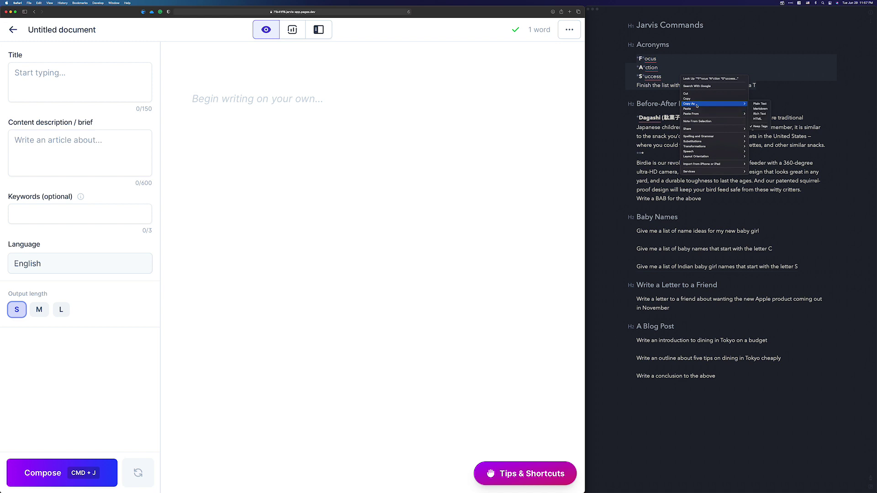
pyautogui.click(761, 113)
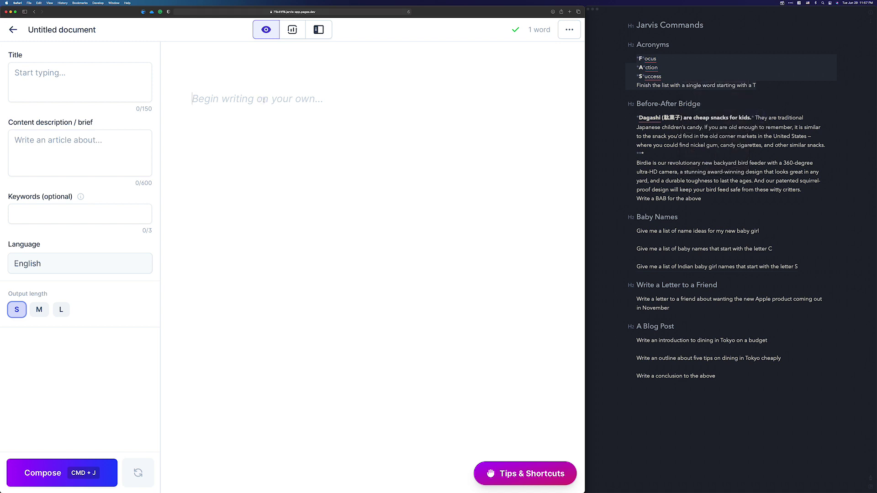
# Paste the Acronyms list and have Jarvis complete it, undoing the TRAVELLER answer and rerunning.
pyautogui.write('Focus Action Success Finish the list with a single word starting with a T')
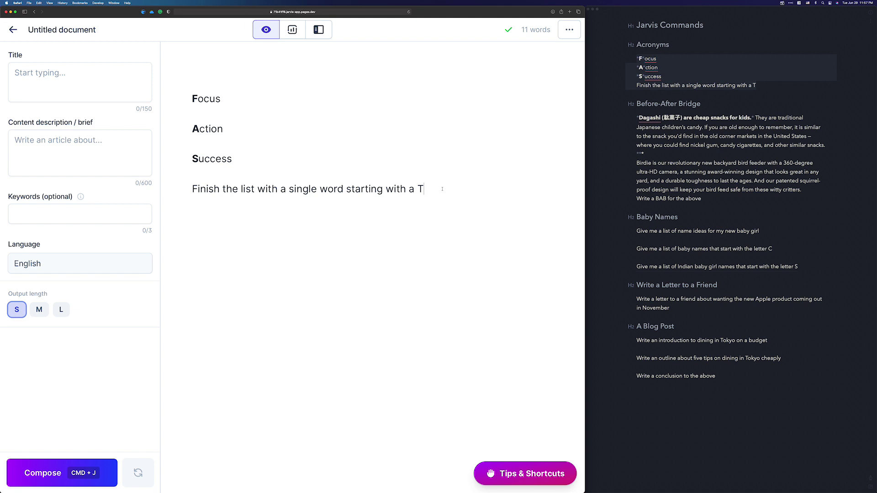
pyautogui.press('super+j')
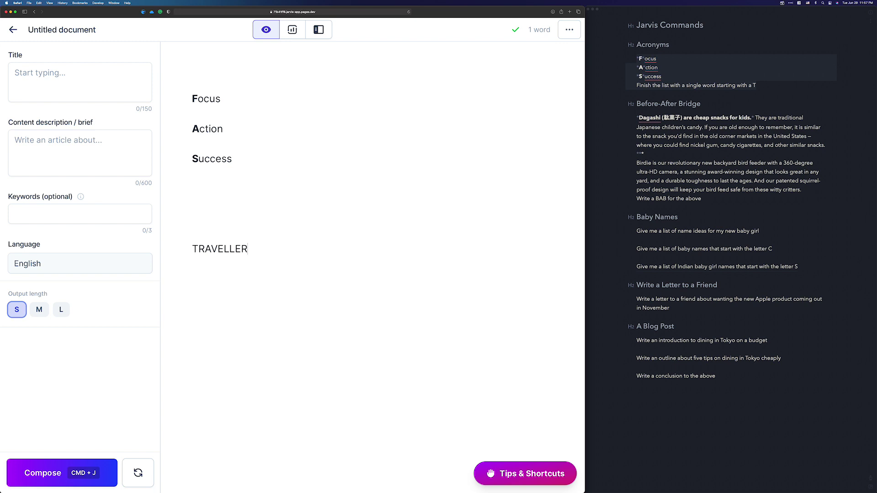
pyautogui.press('super+z')
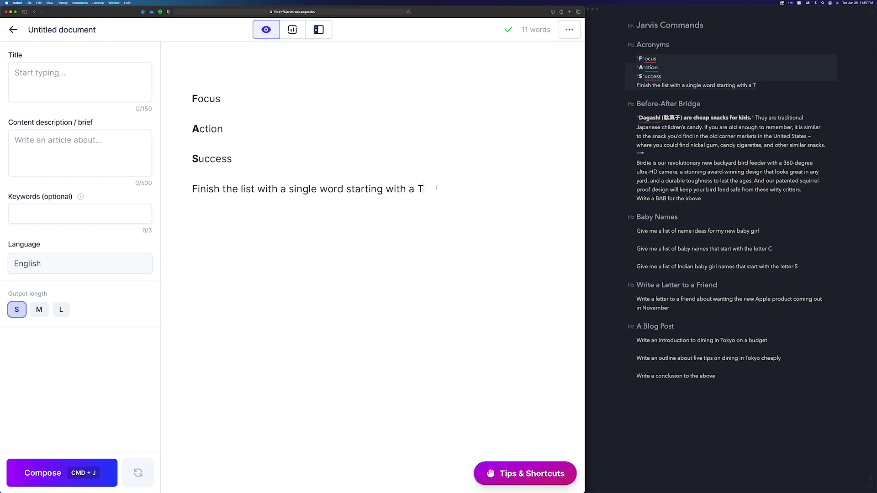
pyautogui.press('super+j')
pyautogui.press('super+j')
# Remove the prompt line and retype the capital T of 'Try'.
pyautogui.press('BackSpace')
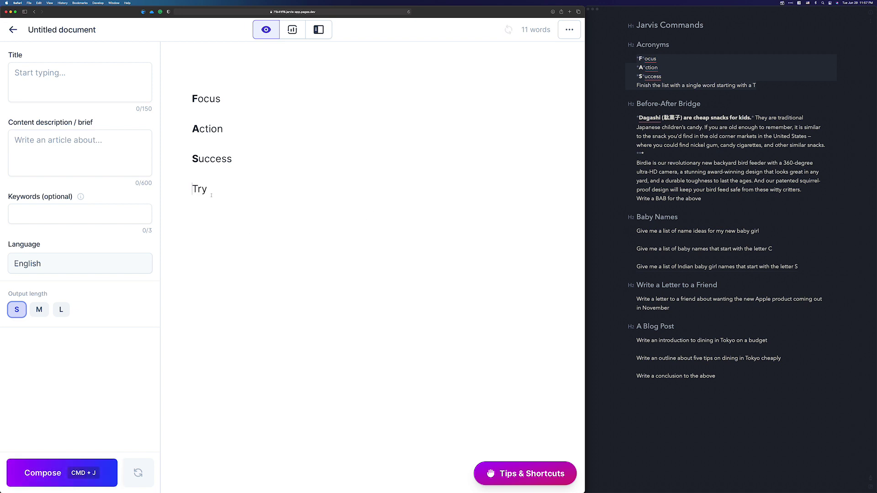
pyautogui.moveTo(198, 190); pyautogui.dragTo(190, 187)
pyautogui.write('B')
pyautogui.press('BackSpace')
pyautogui.write('T')
# Clear all the acronym text from the Jarvis editor and bring the Bear Jarvis Commands note forward.
pyautogui.press('super+a')
pyautogui.press('BackSpace')
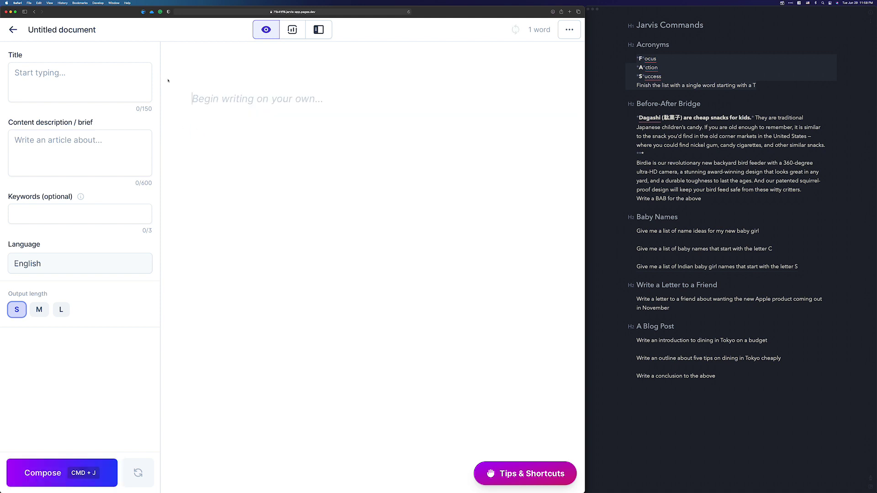
pyautogui.click(684, 130)
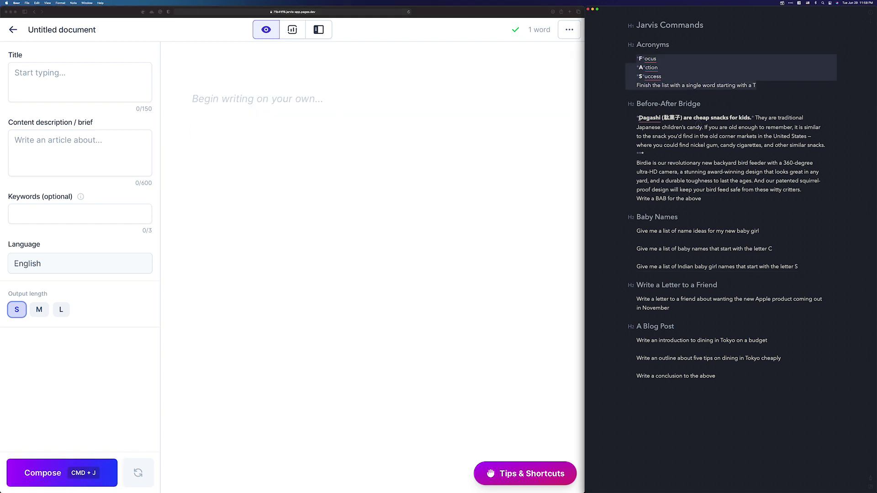
# Select the Before-After Bridge example in the Jarvis Commands note and copy it via Copy As.
pyautogui.moveTo(637, 118); pyautogui.dragTo(748, 196)
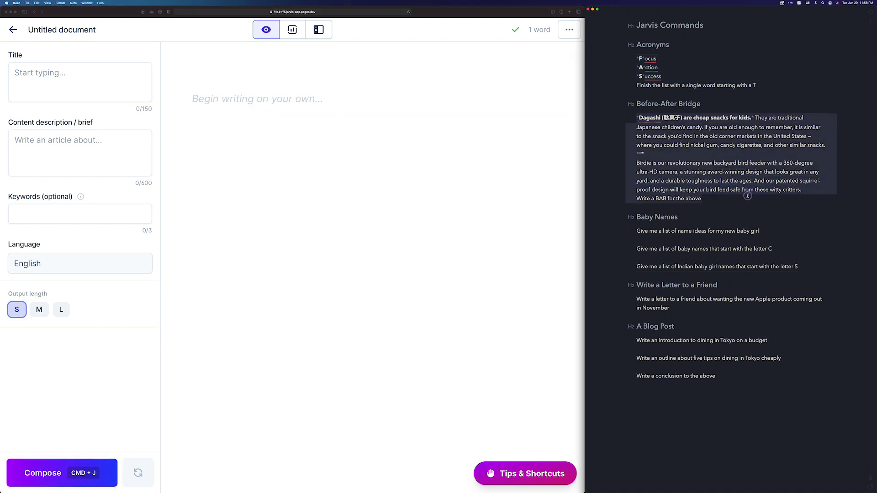
pyautogui.rightClick(709, 148)
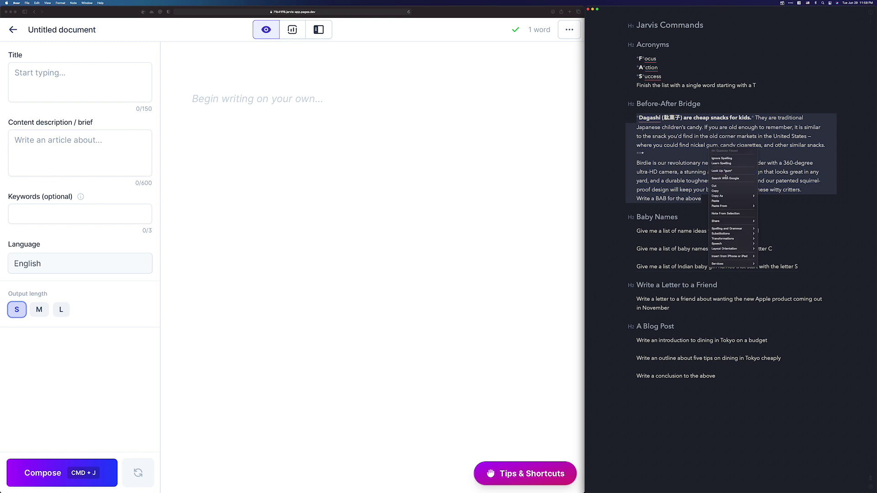
pyautogui.moveTo(728, 198)
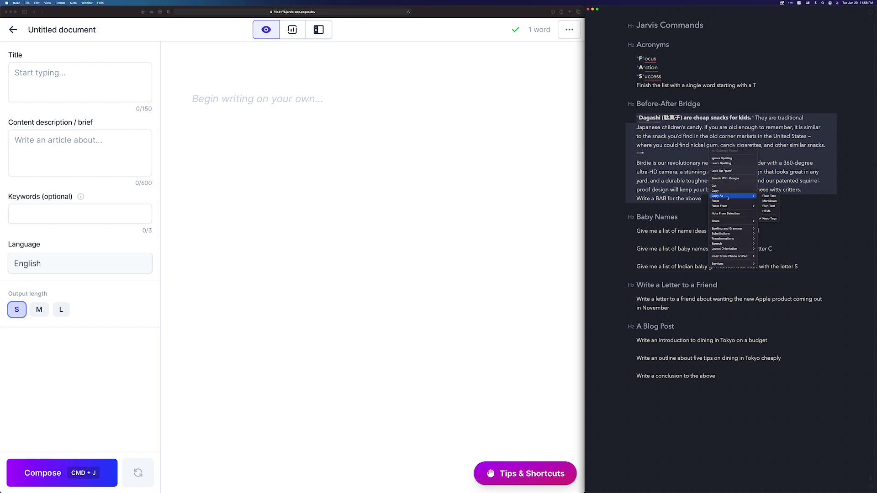
pyautogui.click(770, 201)
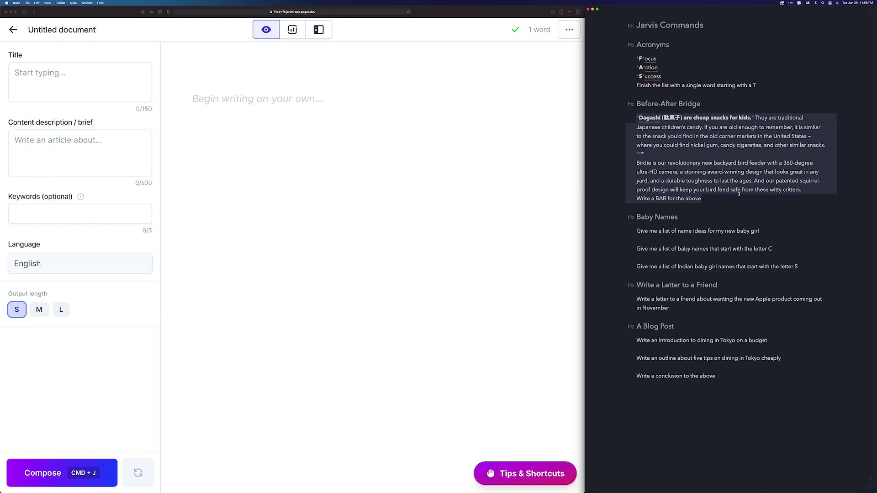
# Search templates for 'bef' to view Before-After-Bridge Framework, then reopen the untitled document.
pyautogui.click(319, 29)
pyautogui.click(49, 54)
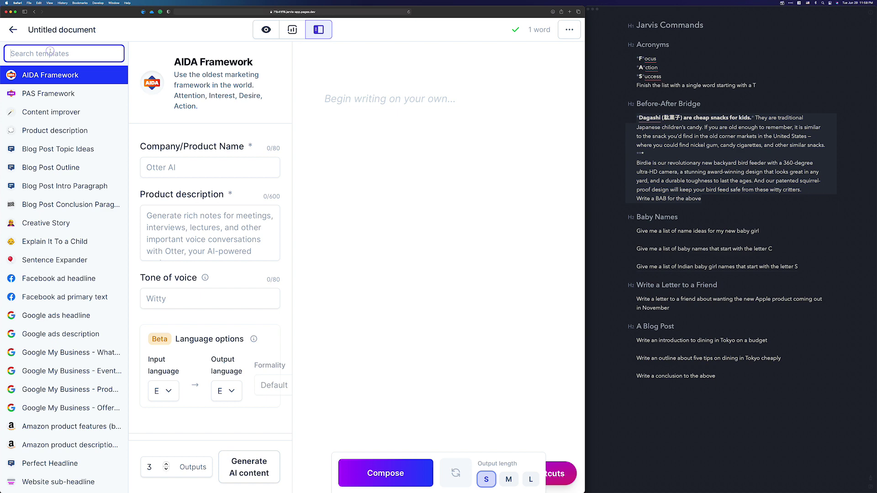
pyautogui.write('bef')
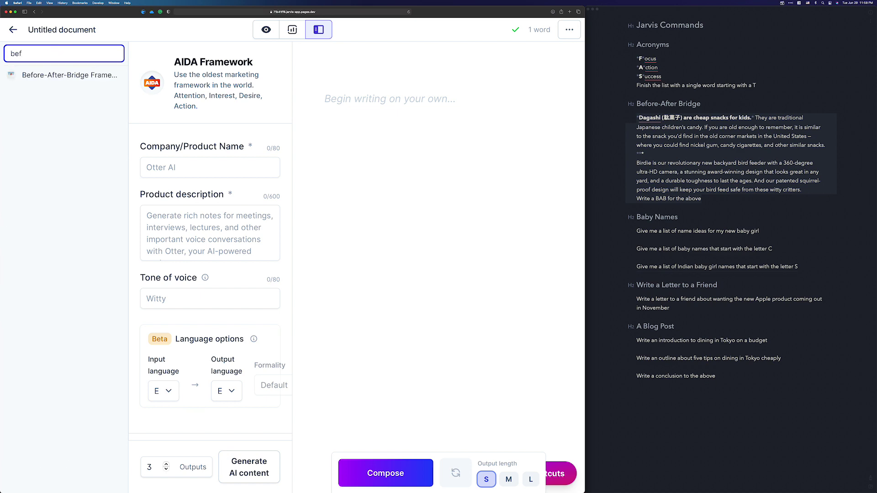
pyautogui.click(61, 74)
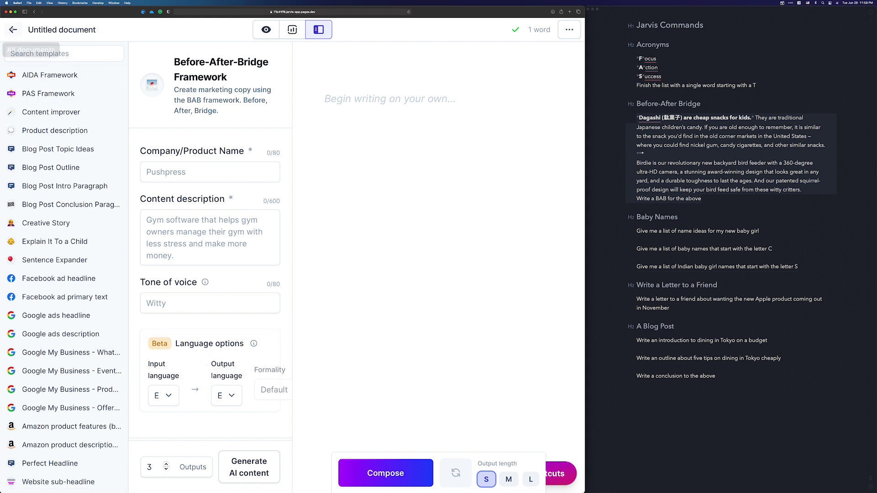
pyautogui.click(12, 29)
pyautogui.click(233, 122)
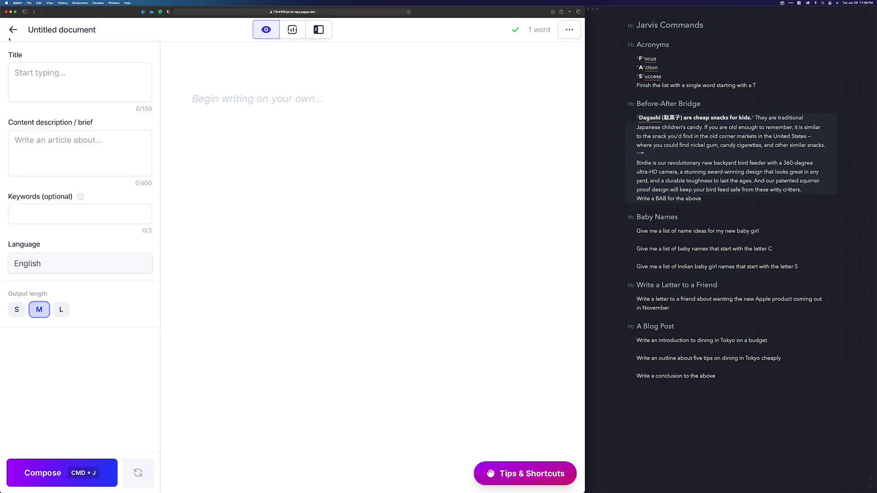
pyautogui.click(323, 31)
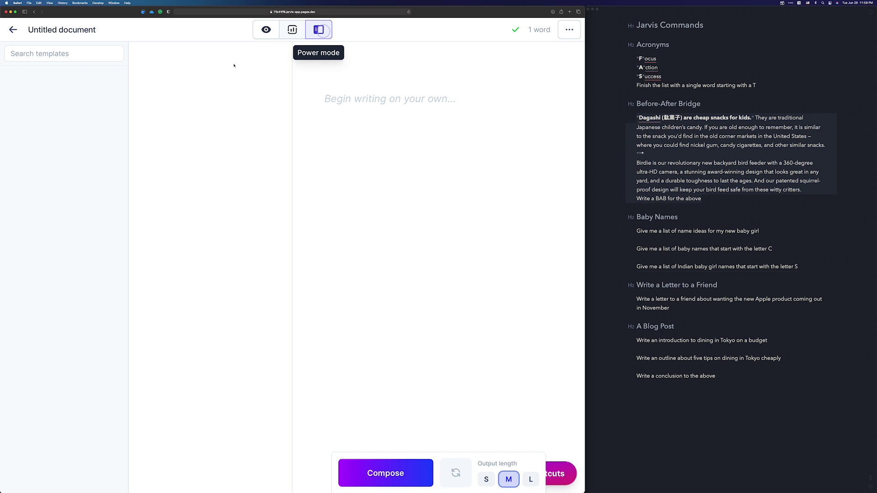
pyautogui.click(266, 30)
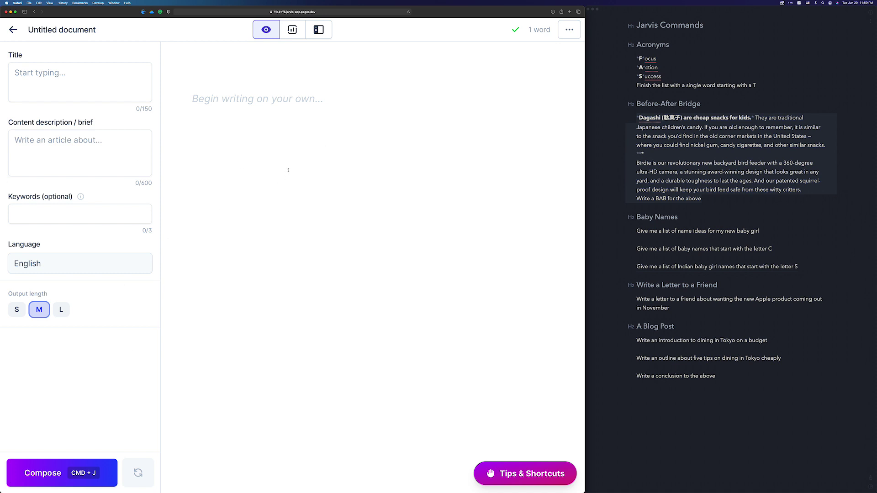
pyautogui.click(254, 92)
# Copy the Birdie note text in Bear and paste it into the empty Jarvis document.
pyautogui.rightClick(707, 137)
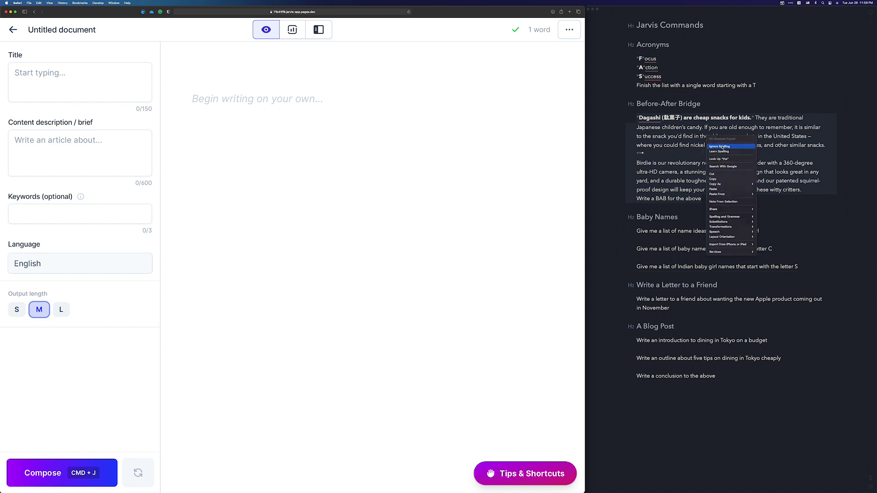
pyautogui.click(726, 180)
pyautogui.click(640, 163)
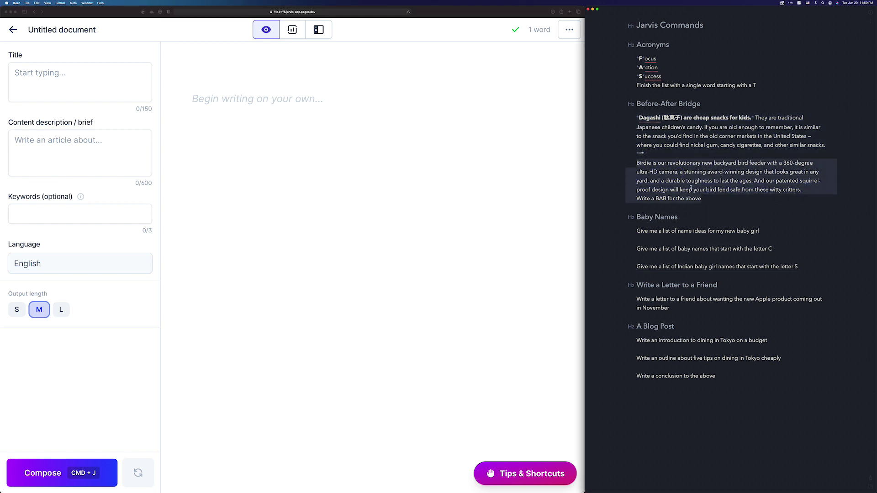
pyautogui.click(350, 103)
pyautogui.press('super+v')
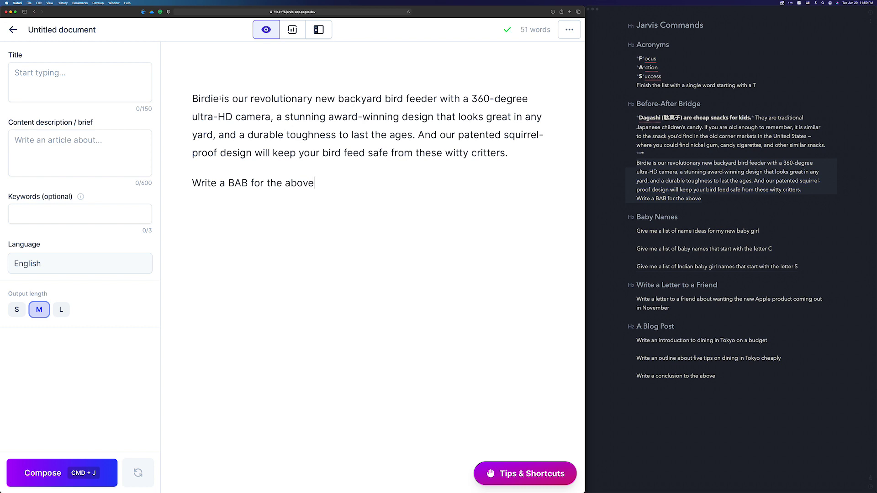
# Make the word 'Birdie' bold.
pyautogui.moveTo(220, 98); pyautogui.dragTo(193, 98)
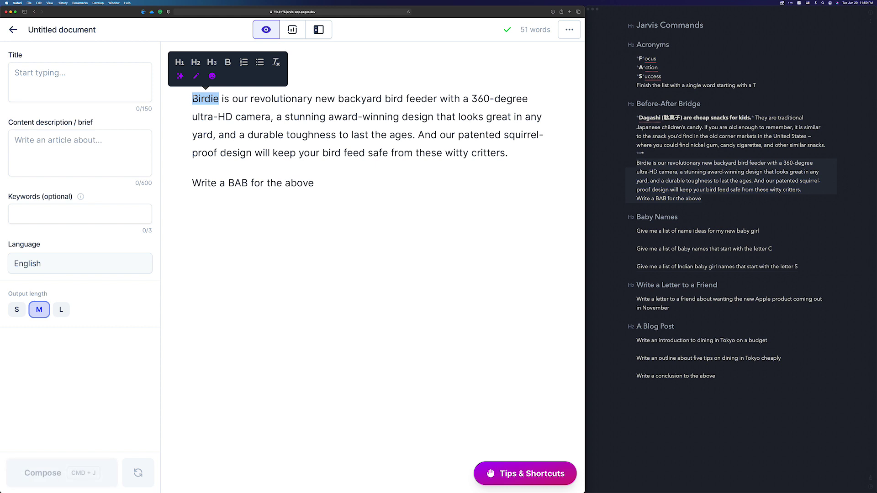
pyautogui.press('super+b')
pyautogui.click(391, 174)
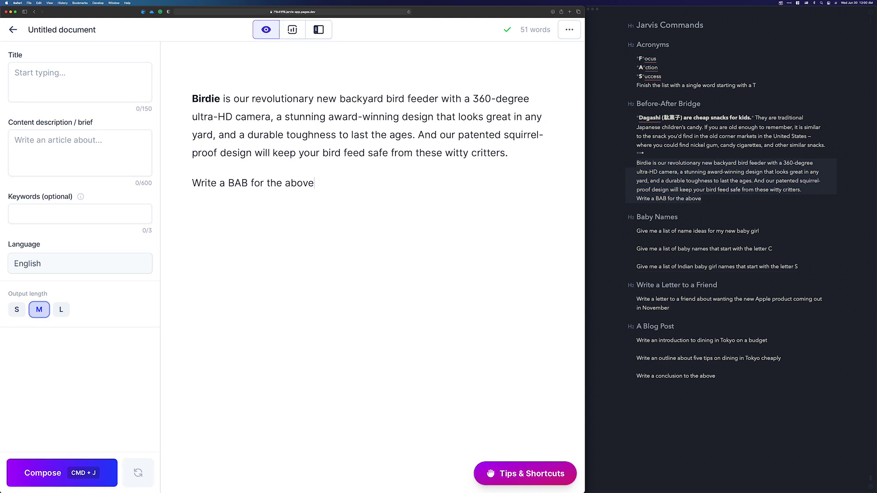
# Have Jarvis write Before and After paragraphs from the 'Write a BAB for the above' request.
pyautogui.moveTo(191, 98); pyautogui.dragTo(508, 145)
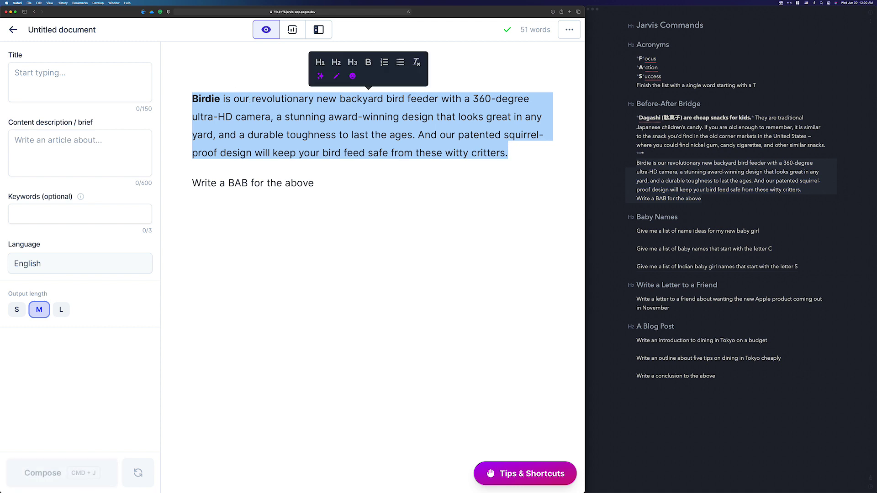
pyautogui.click(329, 185)
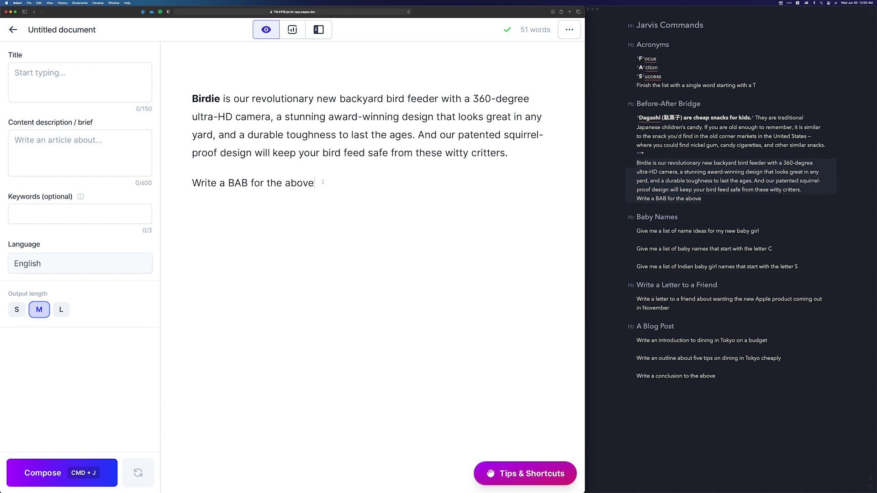
pyautogui.press('super+j')
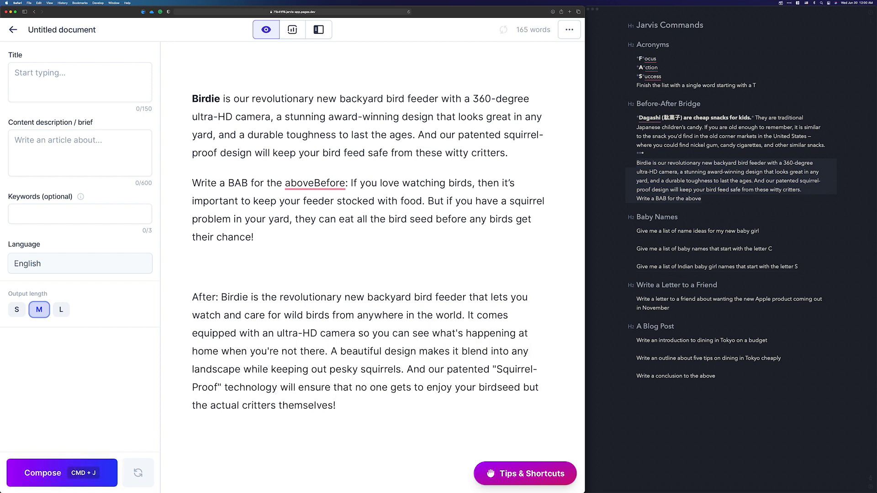
# Remove the empty lines, add a 'Bridge:' line and have Jarvis write the Bridge section.
pyautogui.scroll(-2, 241, 230)
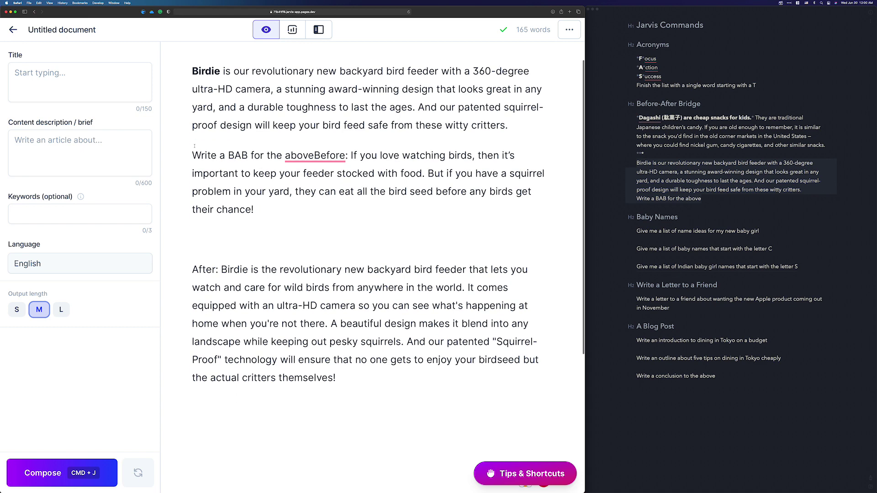
pyautogui.press('BackSpace')
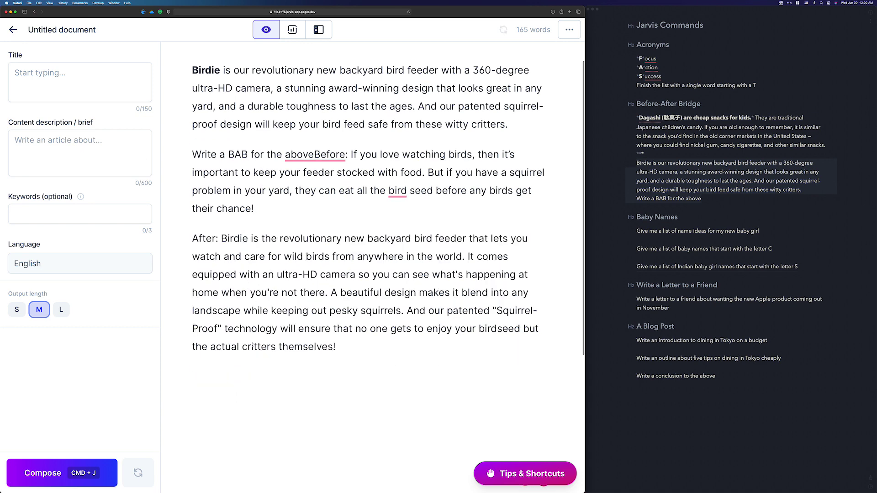
pyautogui.click(192, 376)
pyautogui.press('BackSpace')
pyautogui.press('Return')
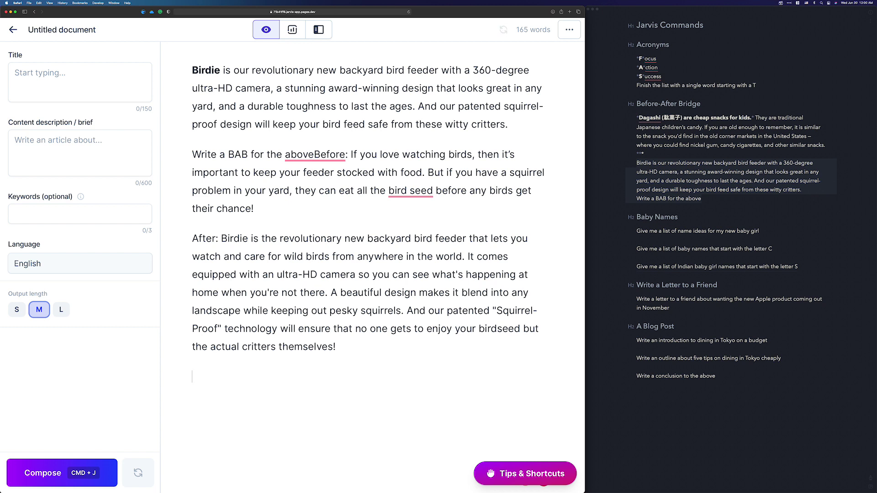
pyautogui.write('Bridge:')
pyautogui.press('super+j')
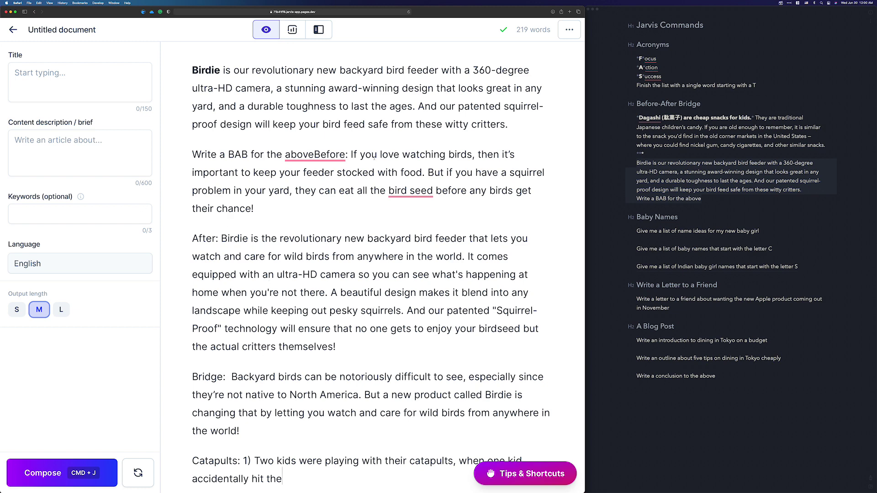
pyautogui.moveTo(313, 154)
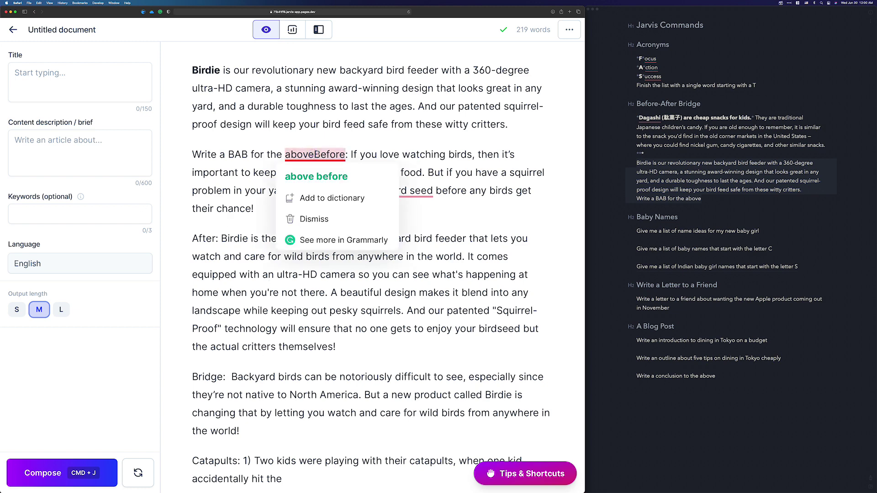
pyautogui.click(314, 154)
pyautogui.press('Return')
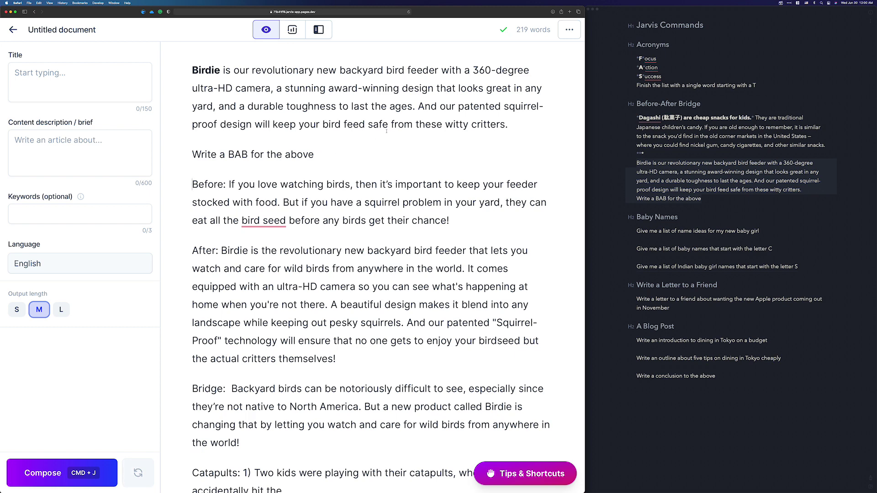
pyautogui.tripleClick(311, 156)
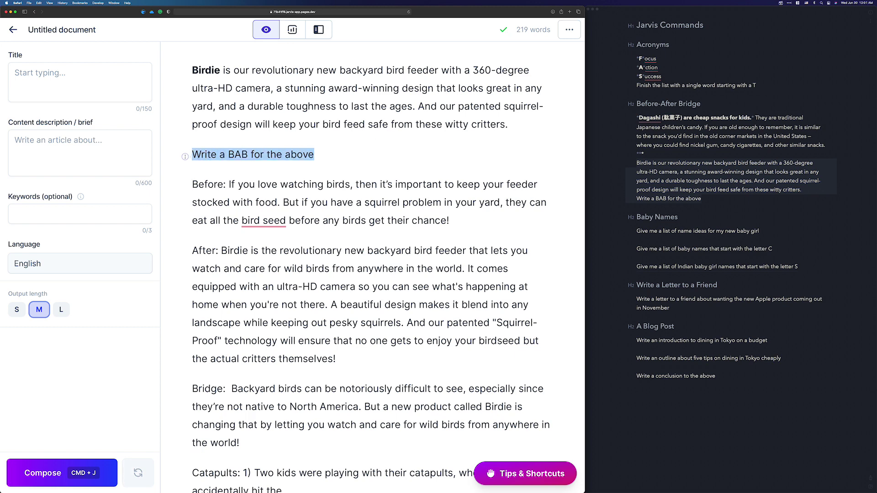
pyautogui.click(319, 155)
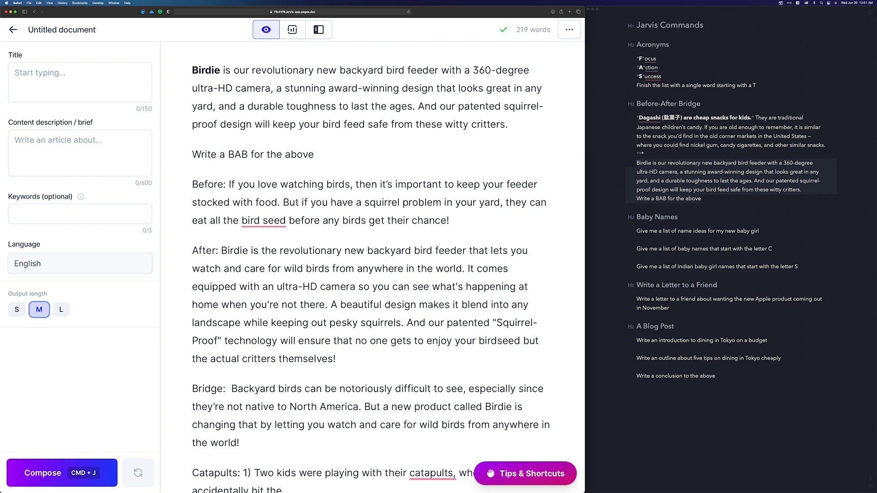
pyautogui.scroll(-4, 299, 209)
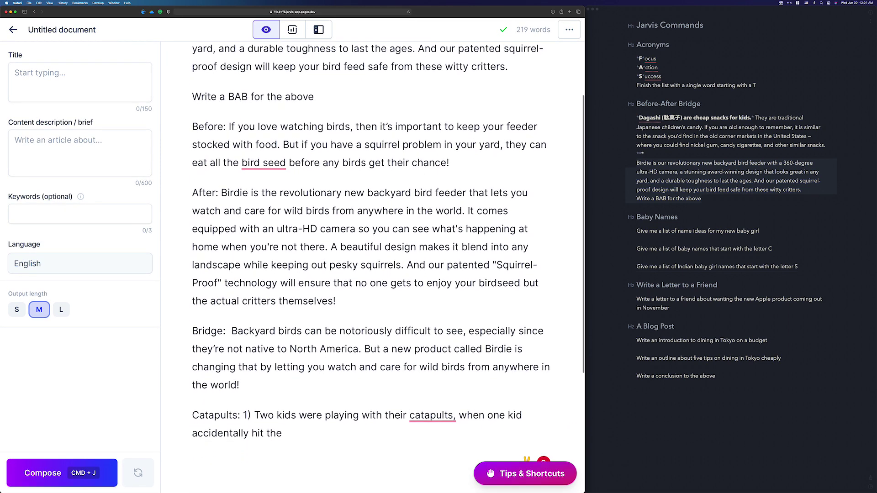
pyautogui.scroll(5, 298, 211)
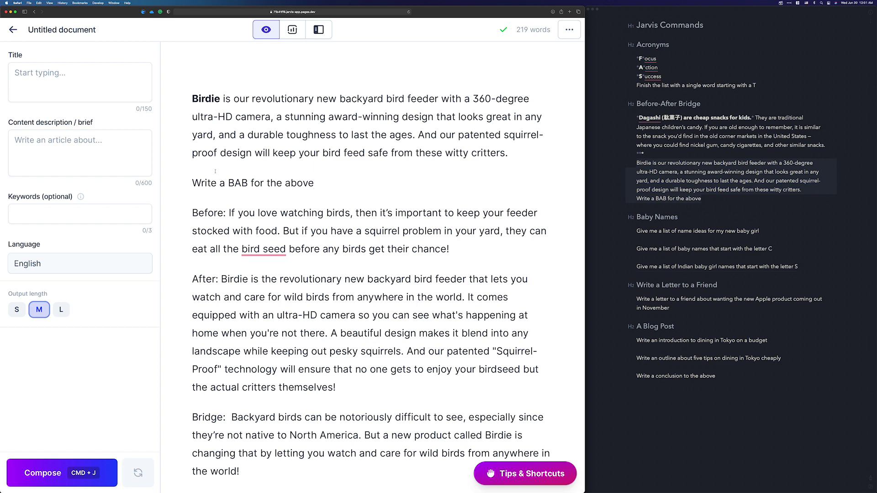
pyautogui.click(61, 95)
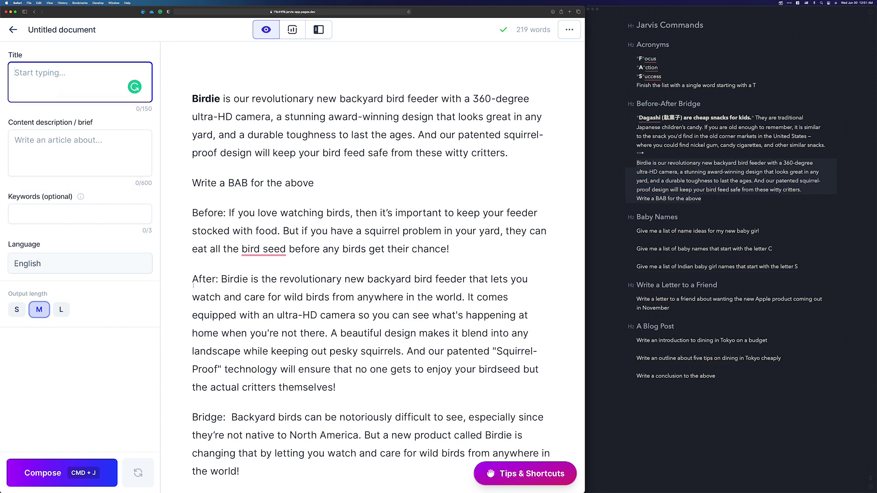
pyautogui.scroll(-2, 201, 292)
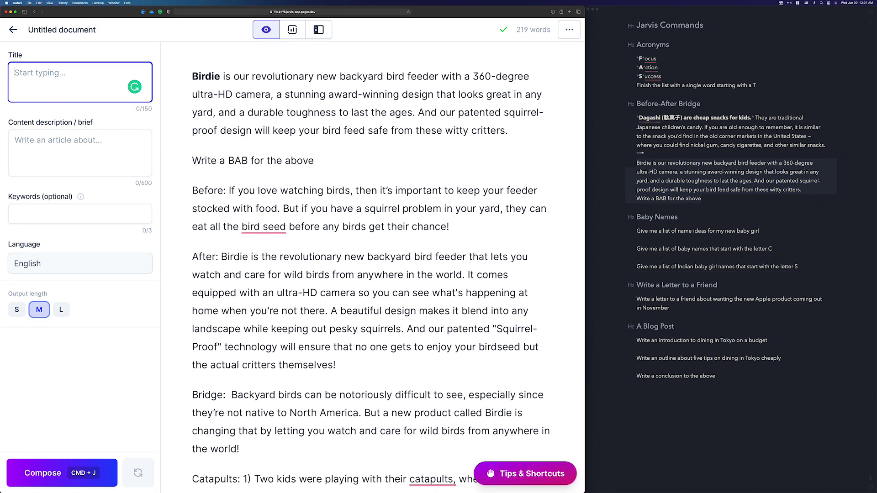
pyautogui.scroll(-1, 280, 357)
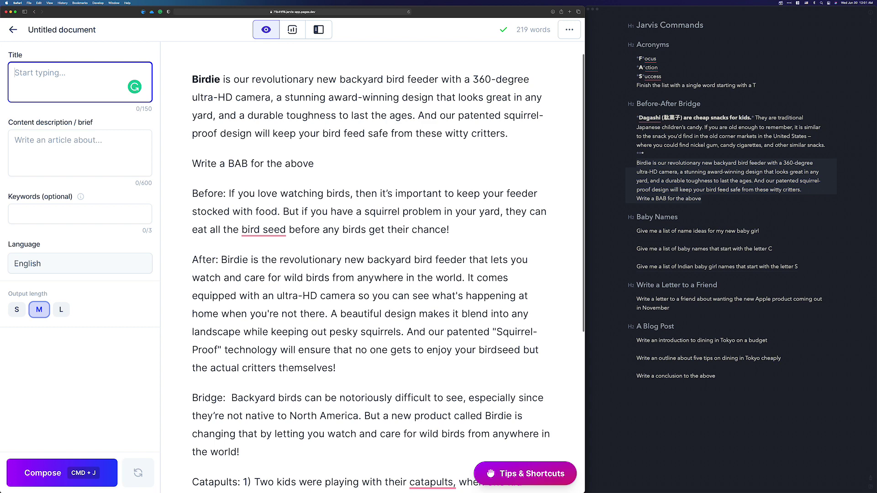
pyautogui.click(281, 355)
pyautogui.press('super+a')
# Delete the Birdie example and paste the three baby-name prompts from the Bear note.
pyautogui.press('BackSpace')
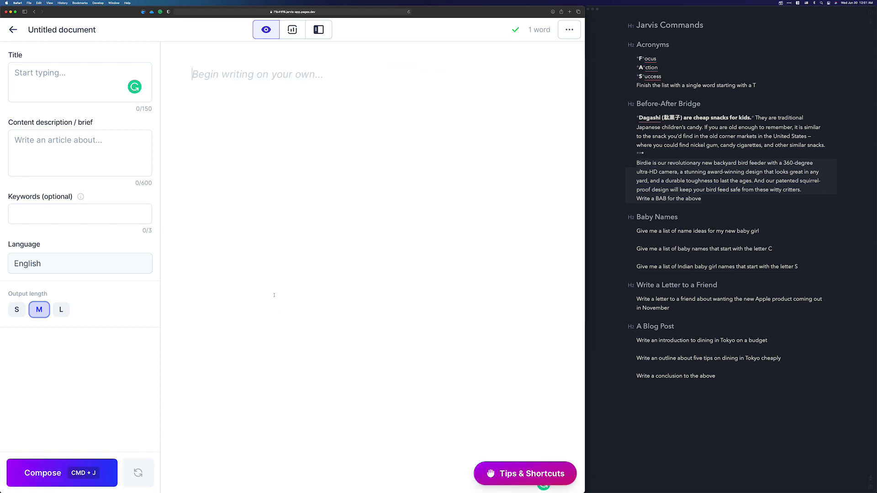
pyautogui.click(709, 220)
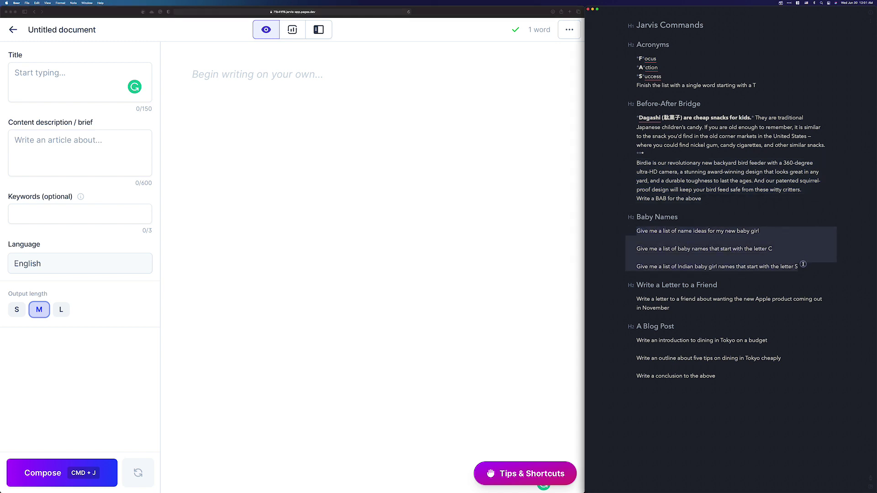
pyautogui.click(308, 75)
pyautogui.press('super+v')
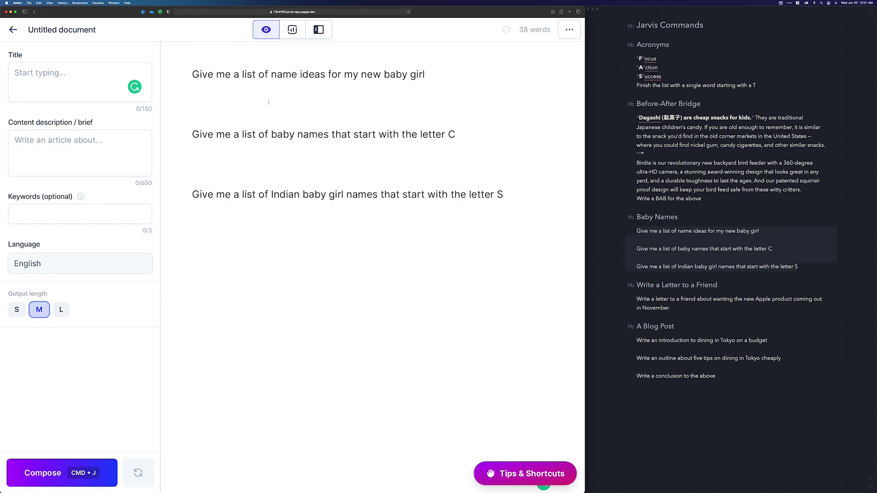
# Remove the two blank lines so the three prompts sit on consecutive lines.
pyautogui.click(269, 103)
pyautogui.press('BackSpace')
pyautogui.click(262, 130)
pyautogui.press('BackSpace')
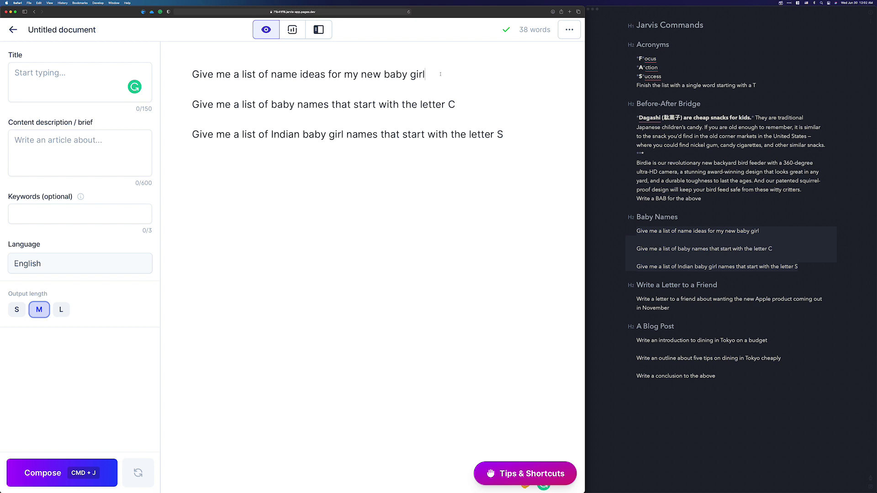
# Generate name lists for the first, letter-C and letter-S prompts, then delete all generated names.
pyautogui.press('super+j')
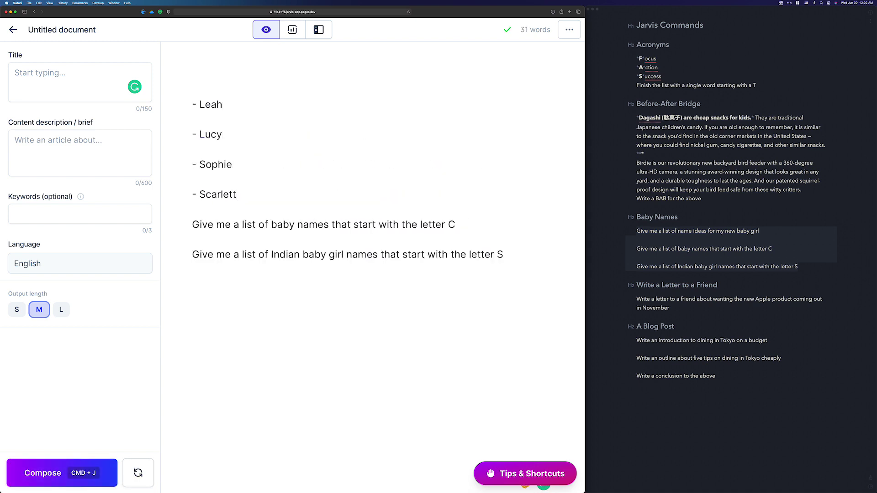
pyautogui.click(470, 225)
pyautogui.press('cmd+Return')
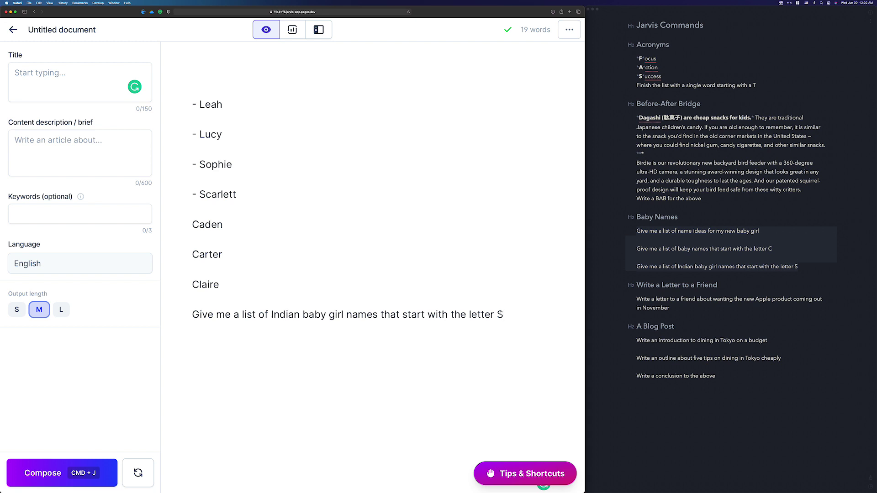
pyautogui.press('super+j')
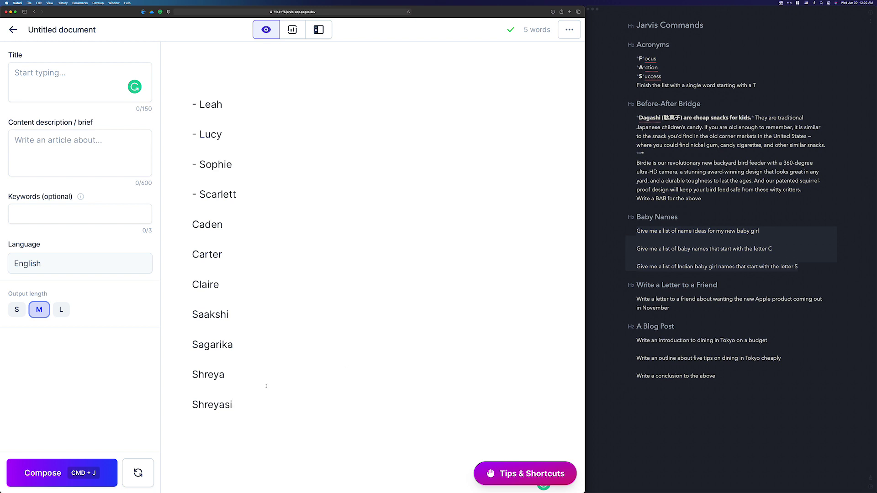
pyautogui.moveTo(233, 405); pyautogui.dragTo(191, 107)
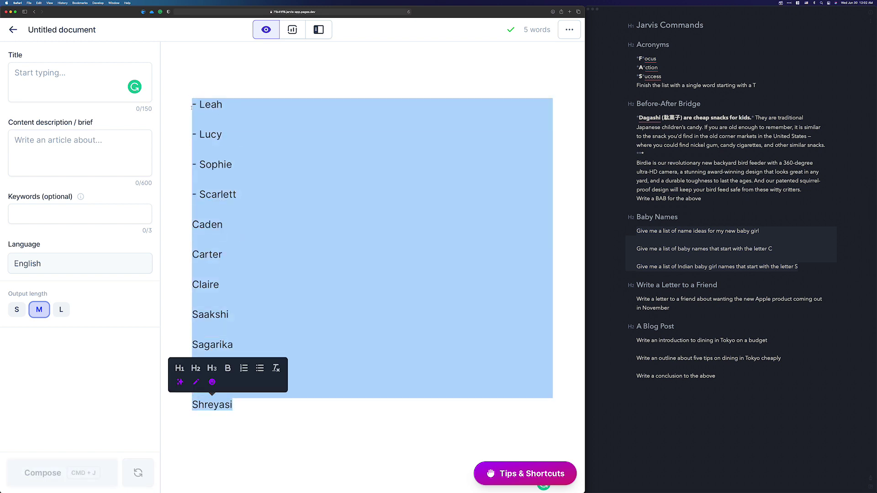
pyautogui.press('BackSpace')
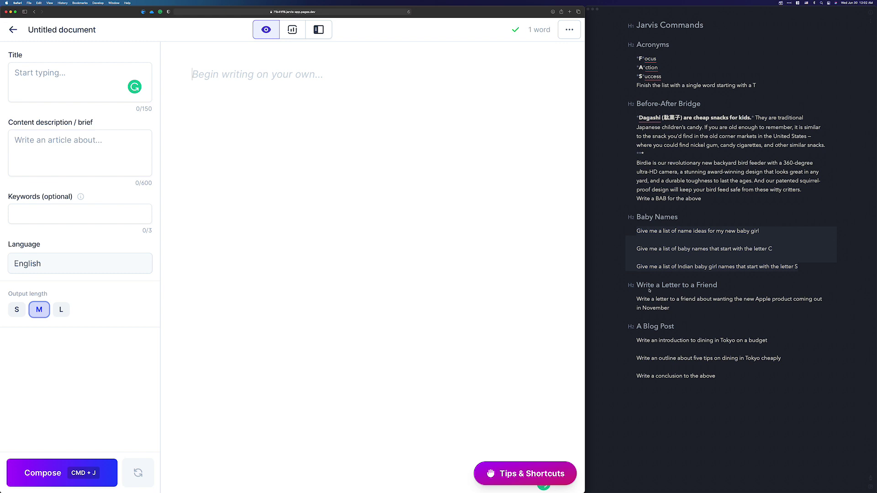
# Paste the letter-to-a-friend prompt from Bear into Jarvis and have Jarvis write the letter.
pyautogui.click(641, 301)
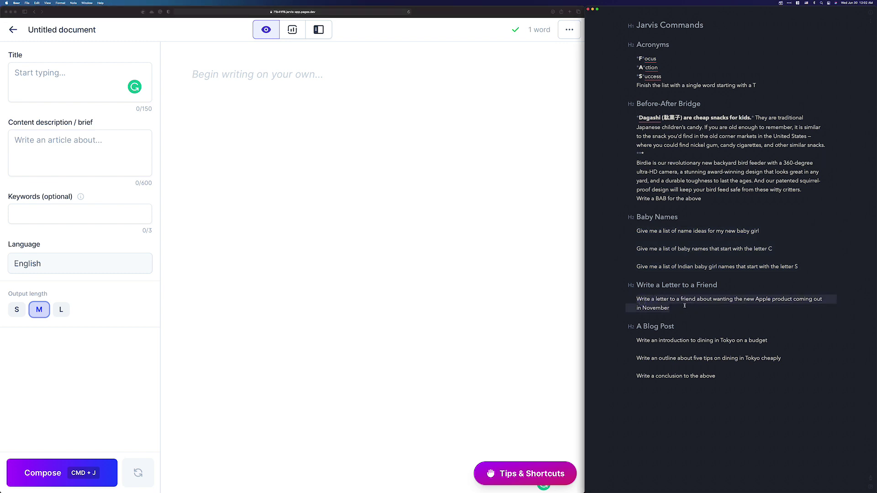
pyautogui.click(435, 237)
pyautogui.write('Write a letter to a friend about wanting the new Apple product coming out in November')
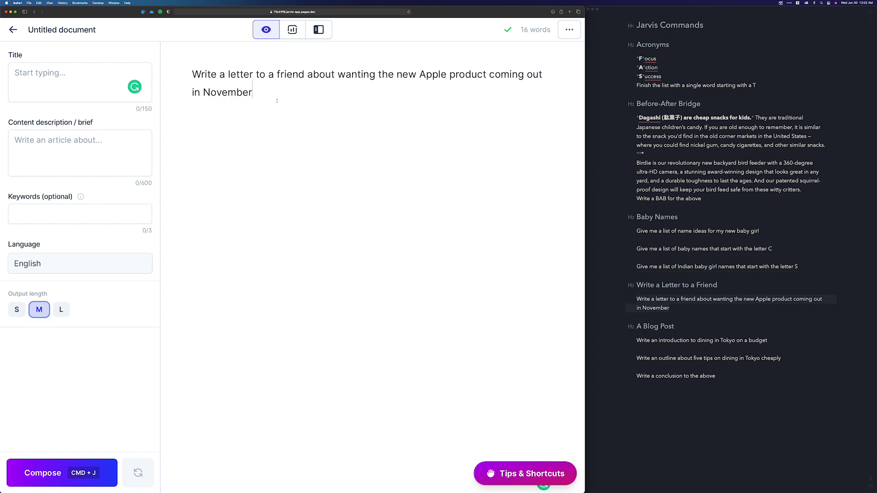
pyautogui.press('super+j')
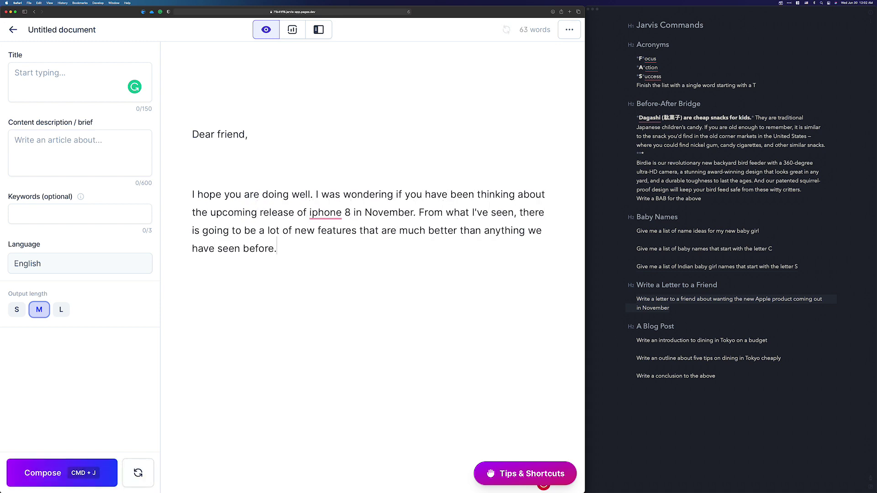
# Change the 8 to 13 and accept Grammarly's fixes so it reads 'the iPhone 13'.
pyautogui.doubleClick(349, 213)
pyautogui.write('13')
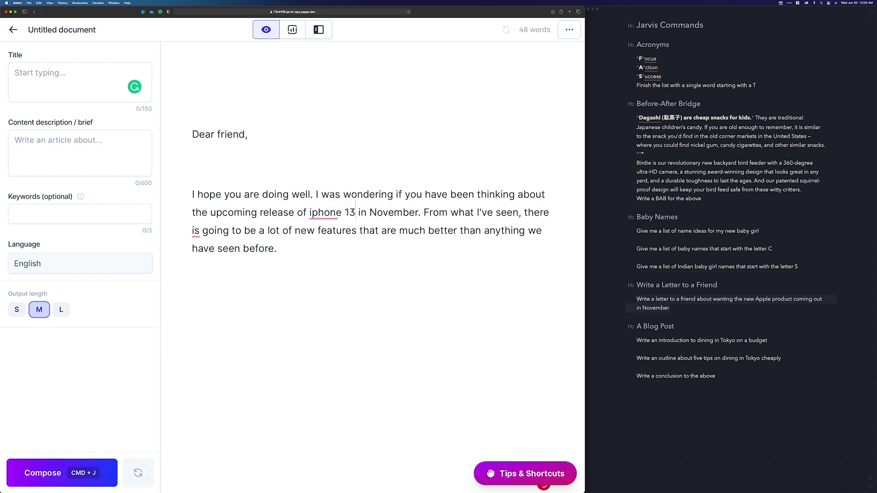
pyautogui.moveTo(325, 214)
pyautogui.click(321, 289)
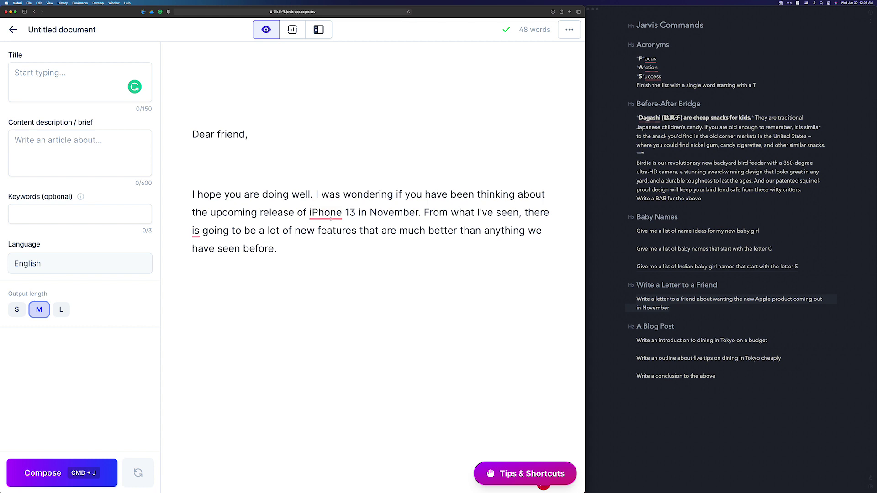
pyautogui.moveTo(342, 209)
pyautogui.click(335, 245)
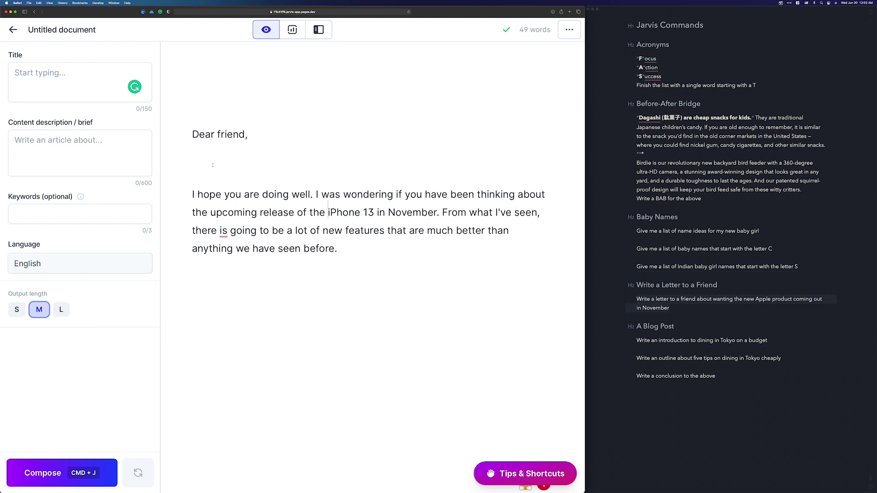
# Disable Grammarly's 'Check for writing suggestions' on the Jarvis site and delete the whole letter.
pyautogui.click(161, 12)
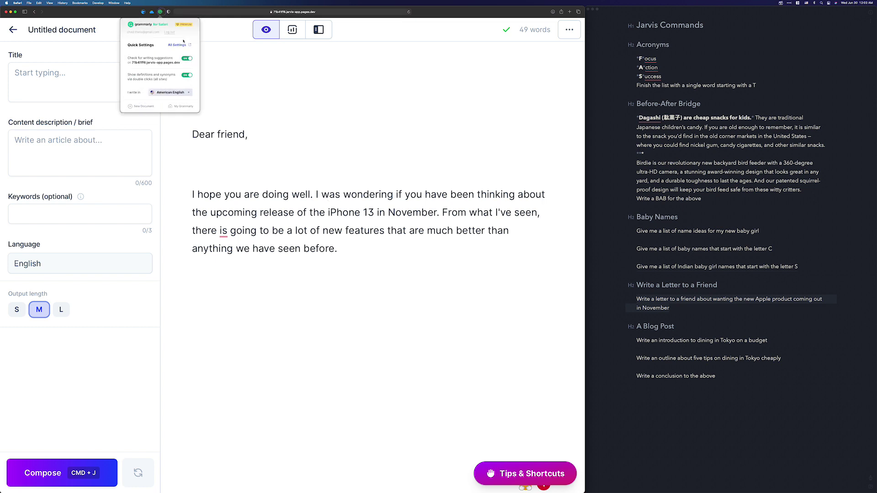
pyautogui.click(187, 58)
pyautogui.click(305, 164)
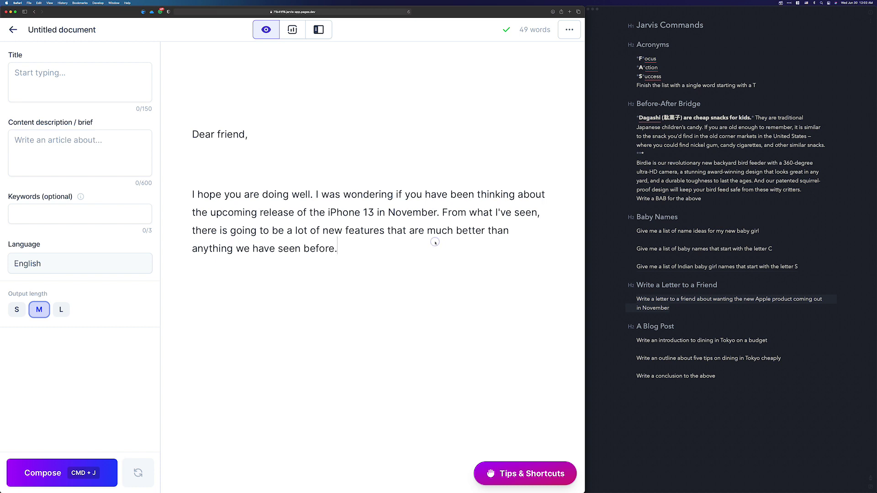
pyautogui.press('super+a')
pyautogui.press('BackSpace')
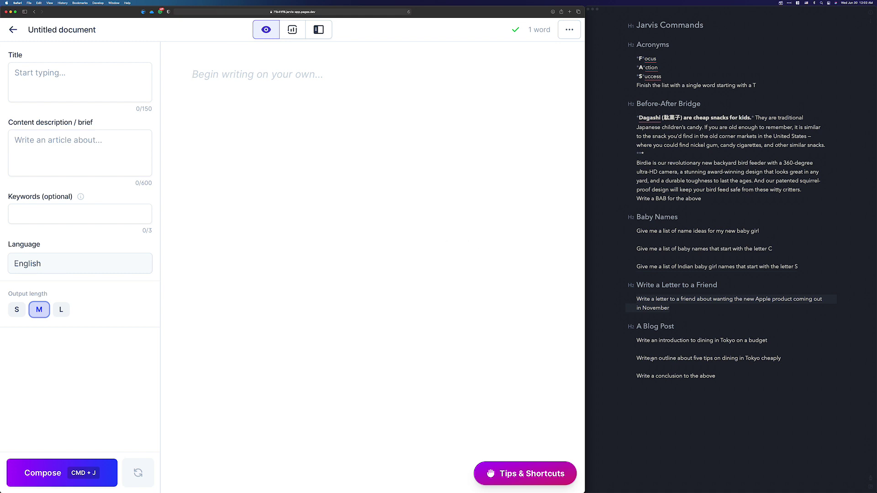
# Paste the three Blog Post prompt lines from Bear and generate the introduction from the first.
pyautogui.click(720, 378)
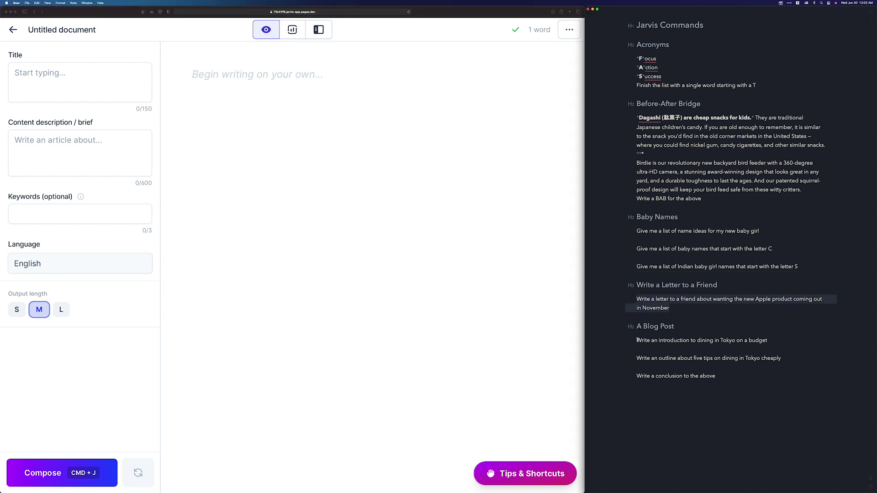
pyautogui.moveTo(638, 340); pyautogui.dragTo(733, 373)
pyautogui.press('super+c')
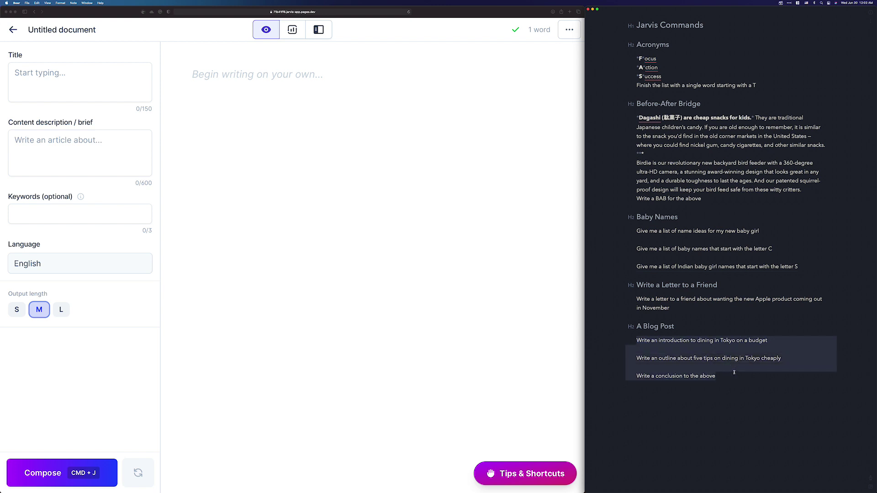
pyautogui.click(269, 74)
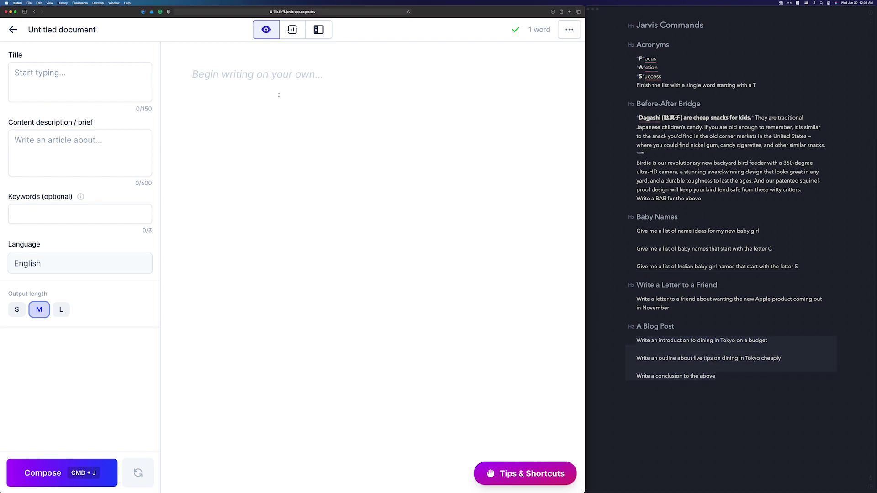
pyautogui.press('super+v')
pyautogui.click(274, 96)
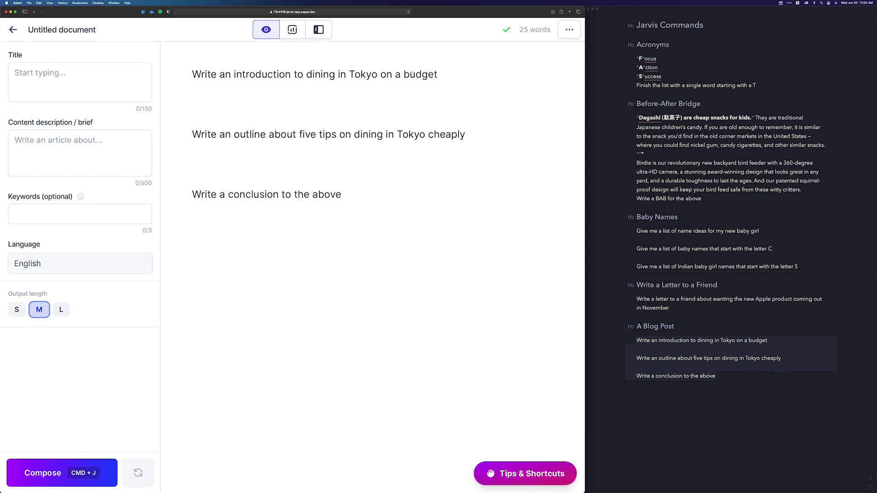
pyautogui.click(449, 74)
pyautogui.press('super+j')
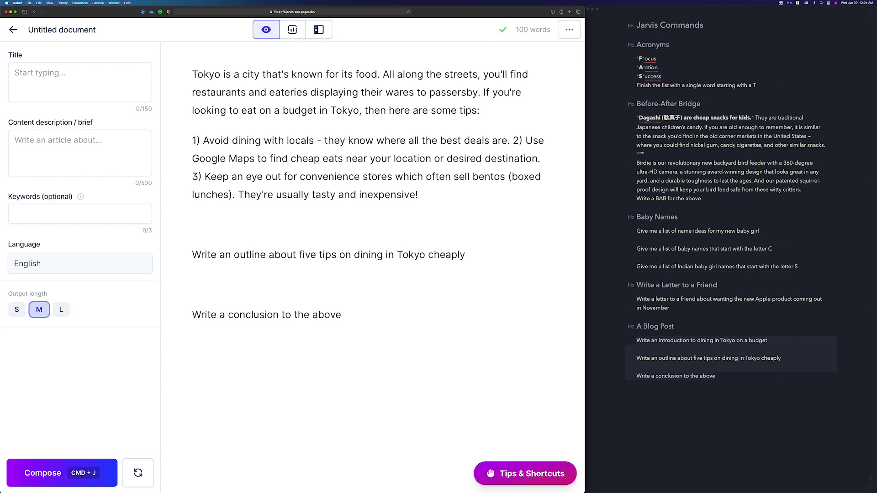
# Break the introduction so tips 2 and 3 each start on their own line.
pyautogui.scroll(-2, 365, 205)
pyautogui.scroll(3, 357, 201)
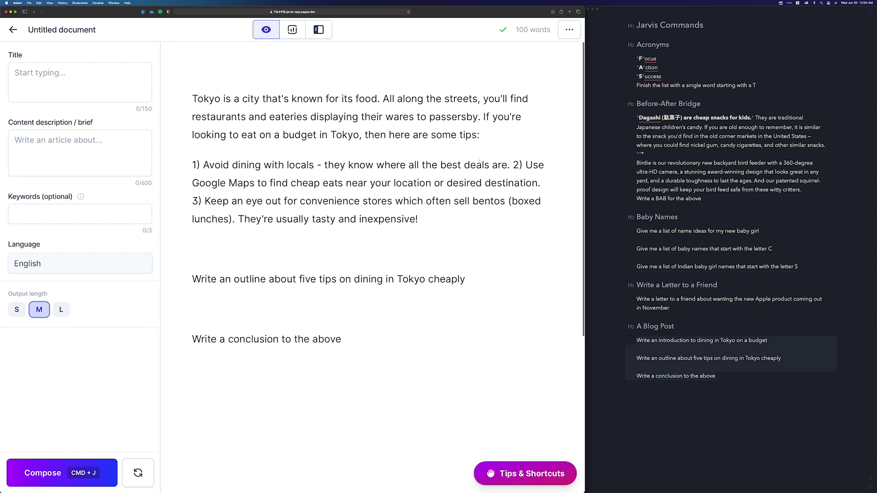
pyautogui.click(512, 165)
pyautogui.press('Return')
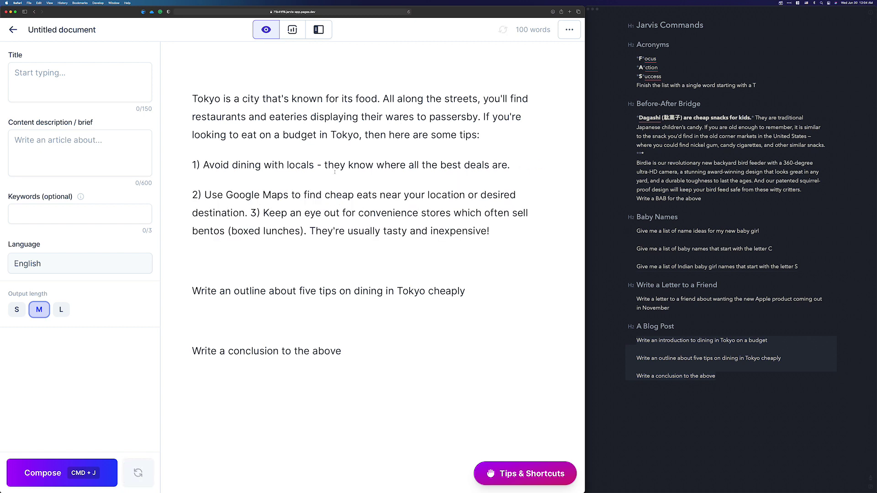
pyautogui.click(250, 213)
pyautogui.press('Return')
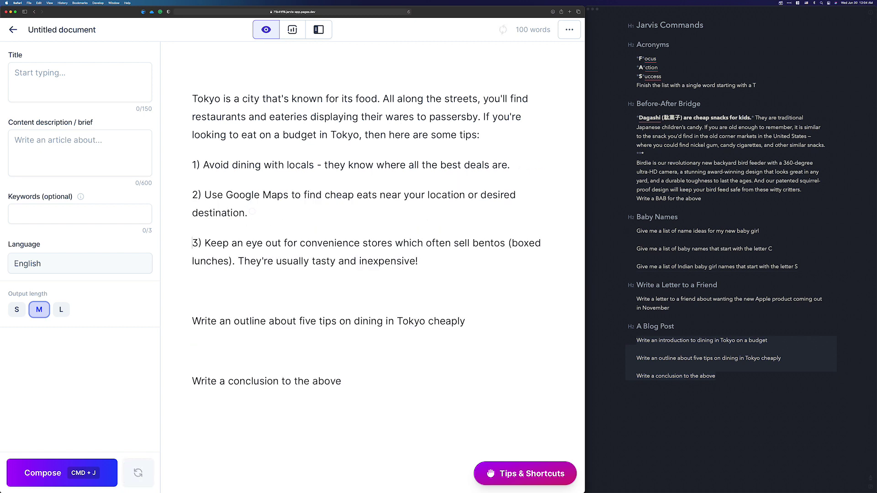
pyautogui.click(443, 258)
pyautogui.click(320, 29)
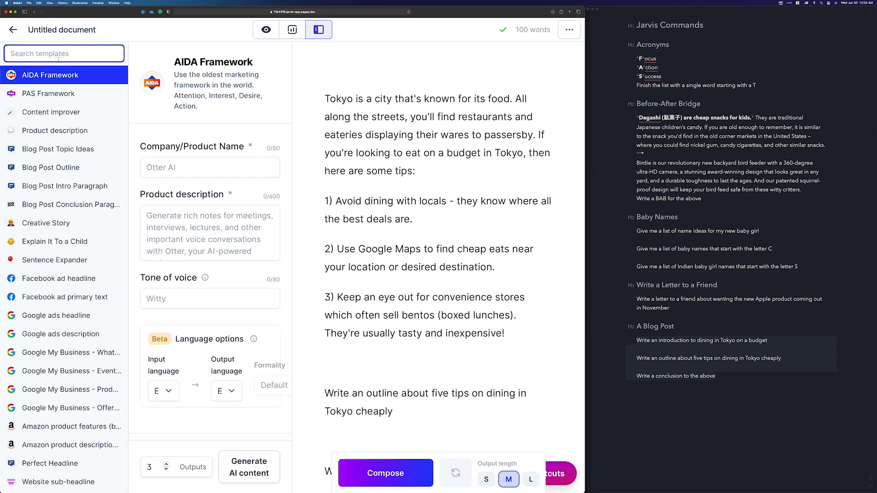
pyautogui.write('intr')
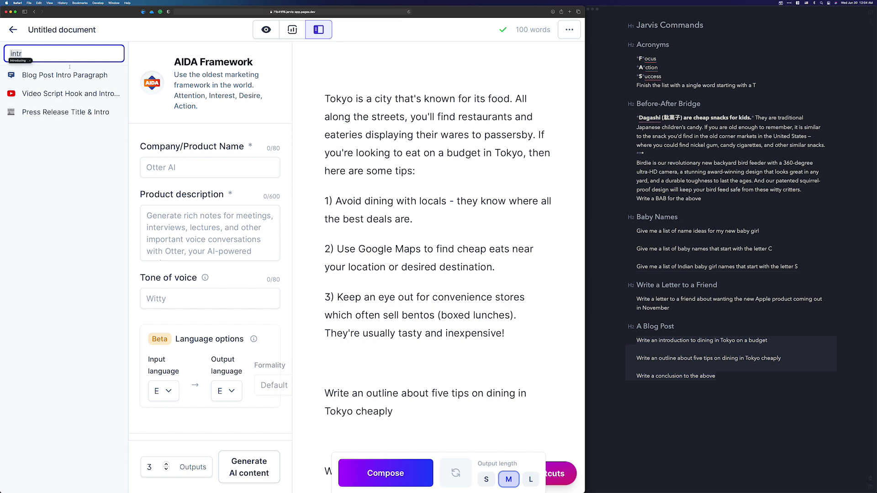
pyautogui.click(82, 82)
pyautogui.doubleClick(64, 49)
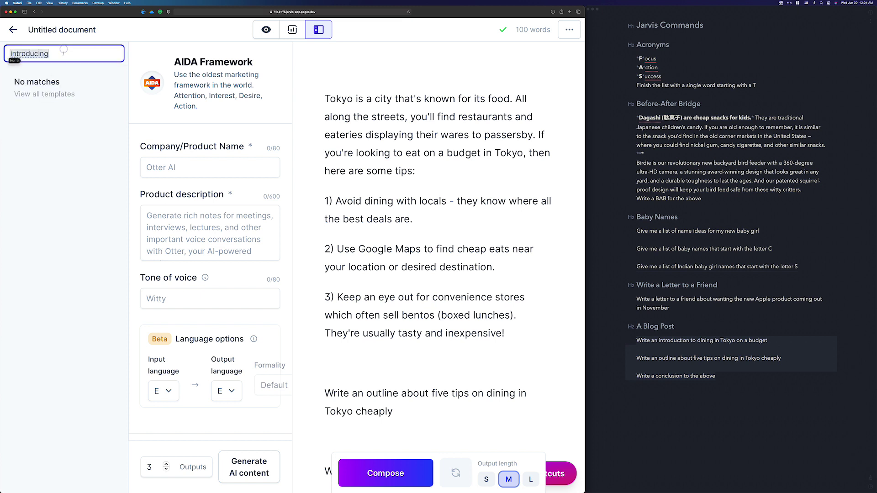
pyautogui.press('BackSpace')
pyautogui.write('blog')
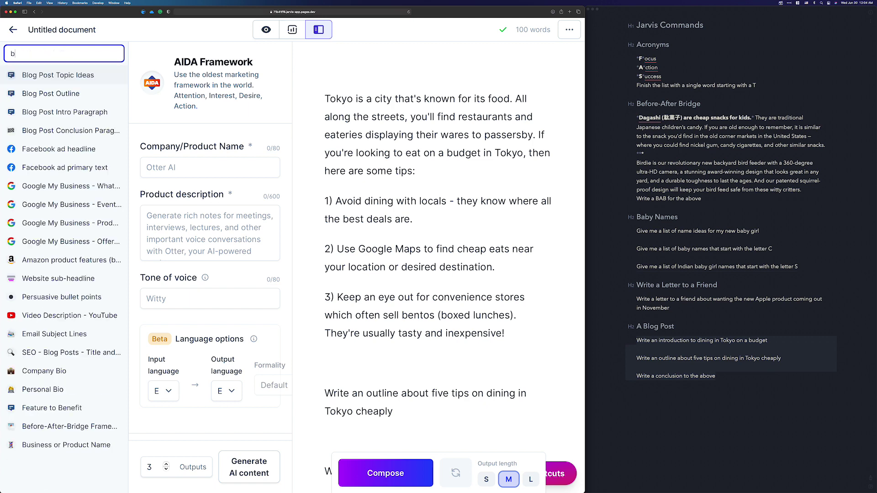
pyautogui.click(75, 112)
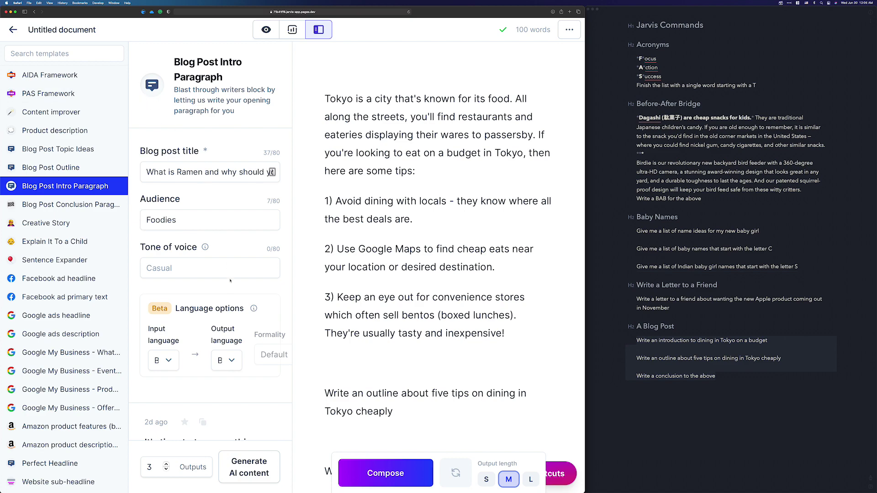
pyautogui.press('super+minus')
pyautogui.press('super+minus')
pyautogui.press('super+minus')
pyautogui.press('super+minus')
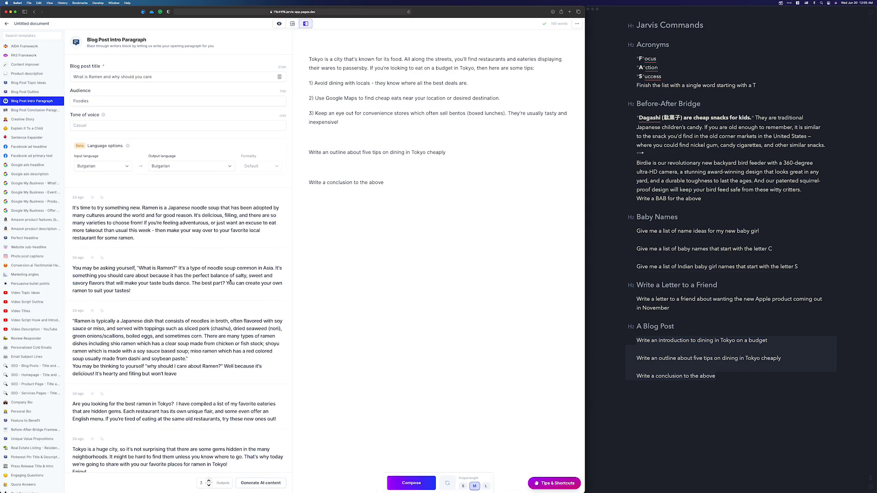
pyautogui.press('super+plus')
pyautogui.press('super+plus')
pyautogui.press('super+plus')
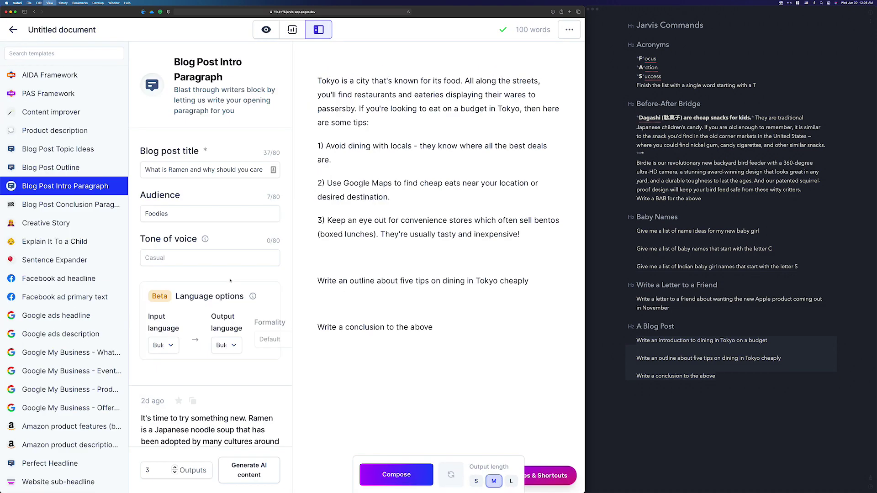
pyautogui.press('super+minus')
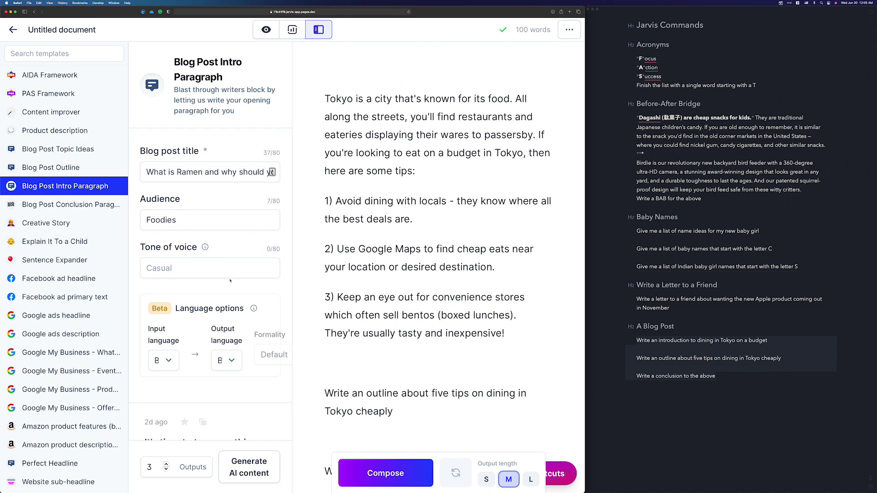
pyautogui.click(266, 29)
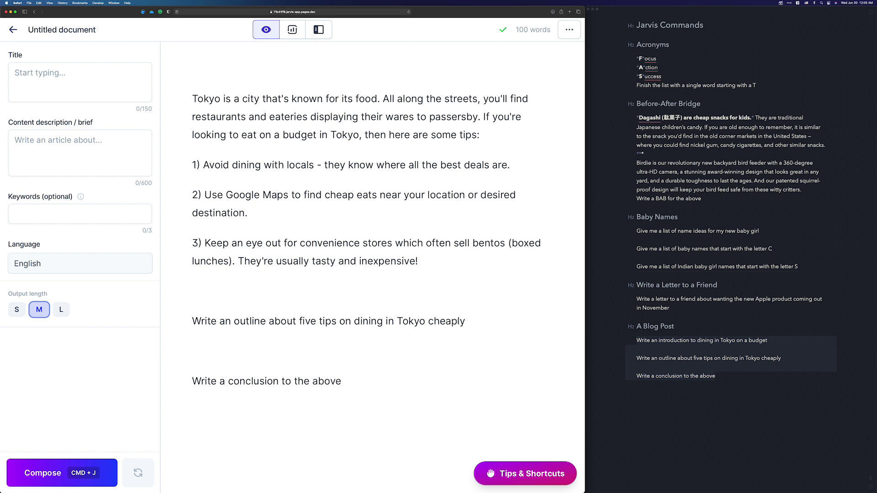
# Generate the five-tip numbered outline, then a conclusion paragraph replacing the conclusion prompt (233 words total).
pyautogui.press('super+j')
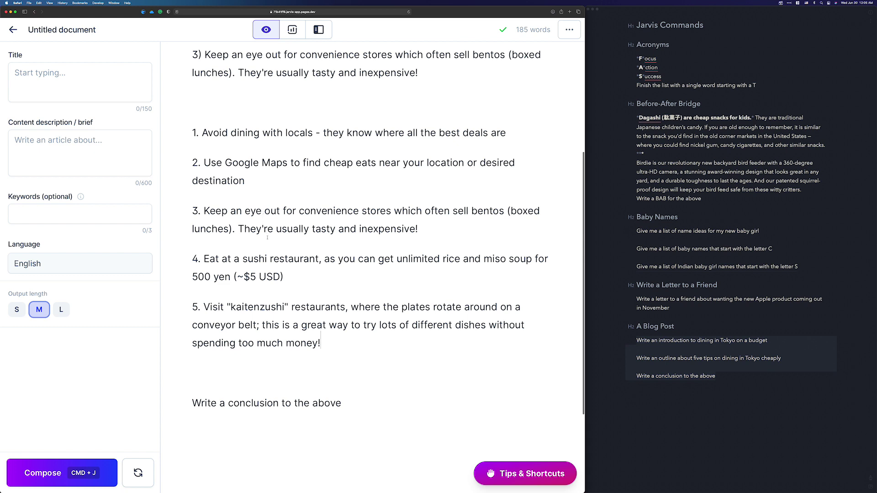
pyautogui.click(349, 400)
pyautogui.tripleClick(349, 401)
pyautogui.press('super+j')
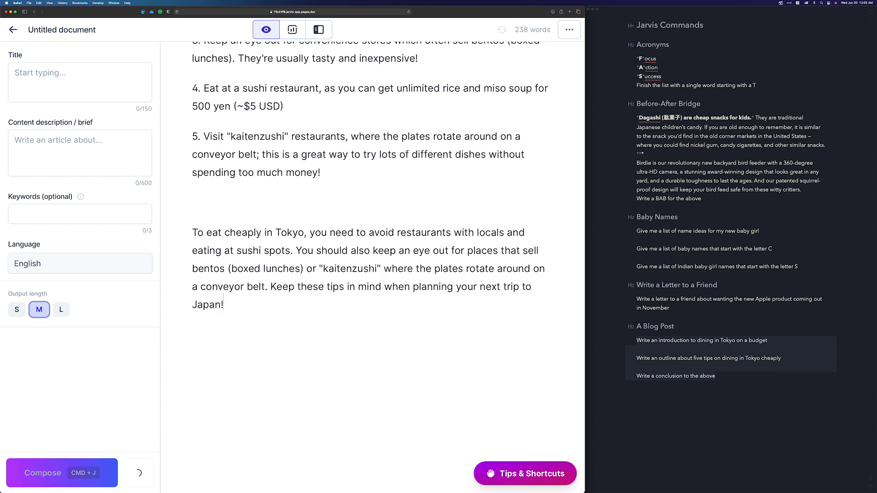
pyautogui.scroll(6, 329, 298)
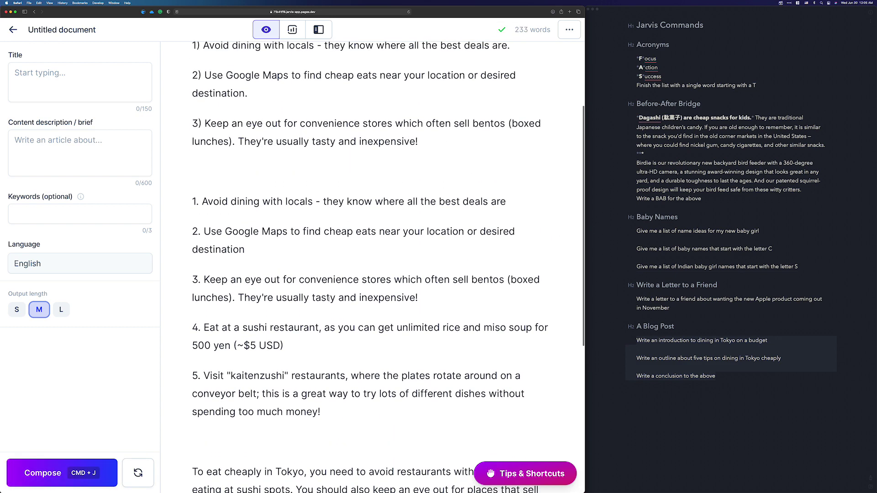
pyautogui.scroll(-5, 329, 299)
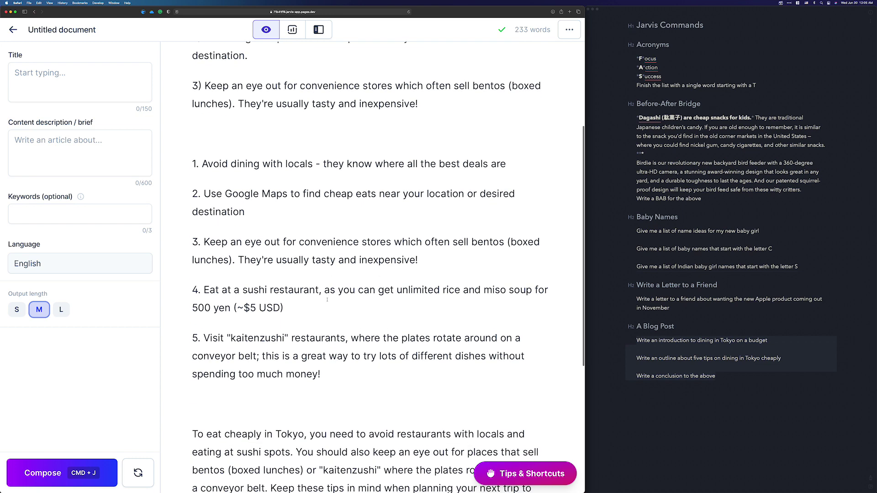